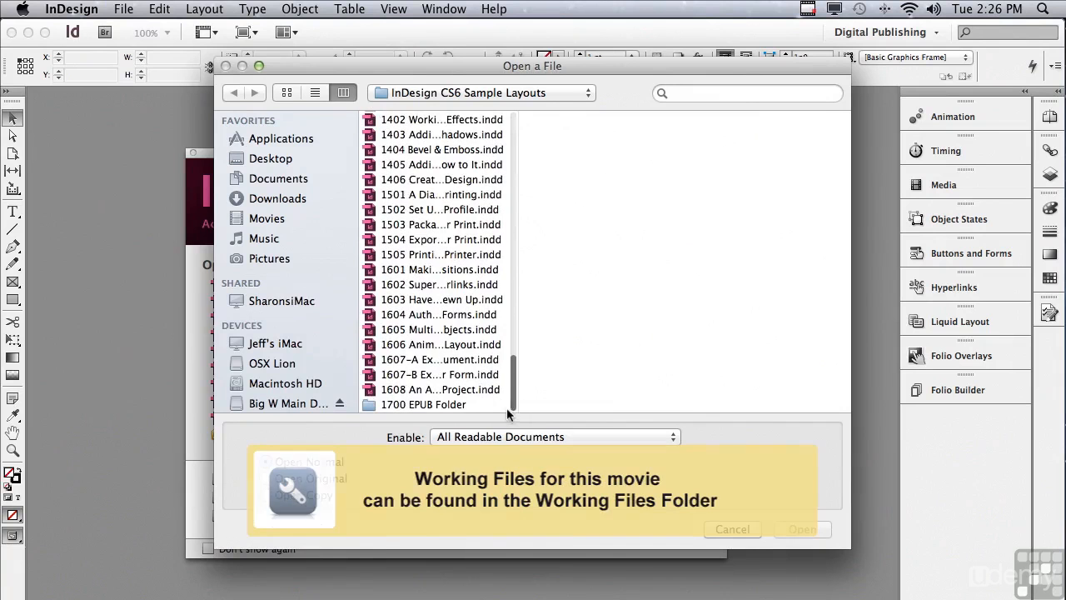
- Open the file 1605 Multi-State Objects.indd and choose the Digital Publishing workspace
{"action": "left_click", "coordinate": [415, 331]}
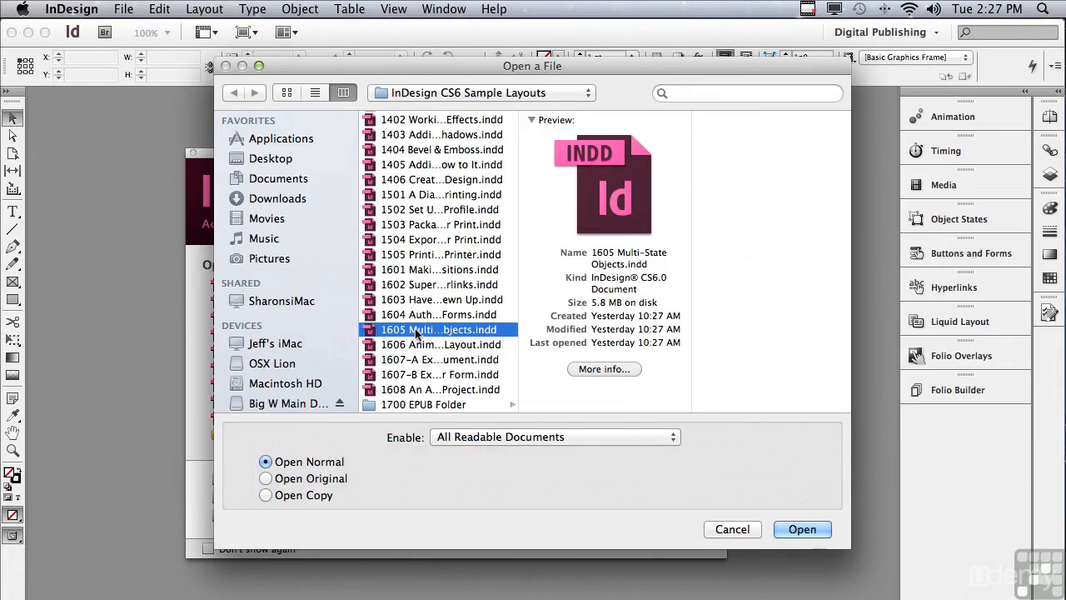
{"action": "left_click", "coordinate": [787, 529]}
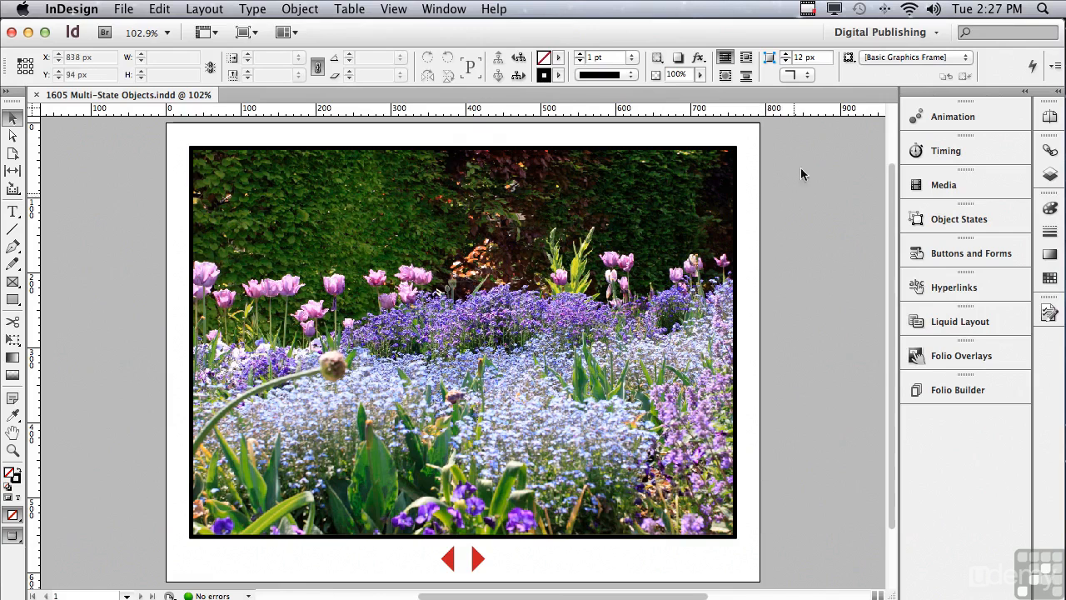
{"action": "left_click", "coordinate": [875, 34]}
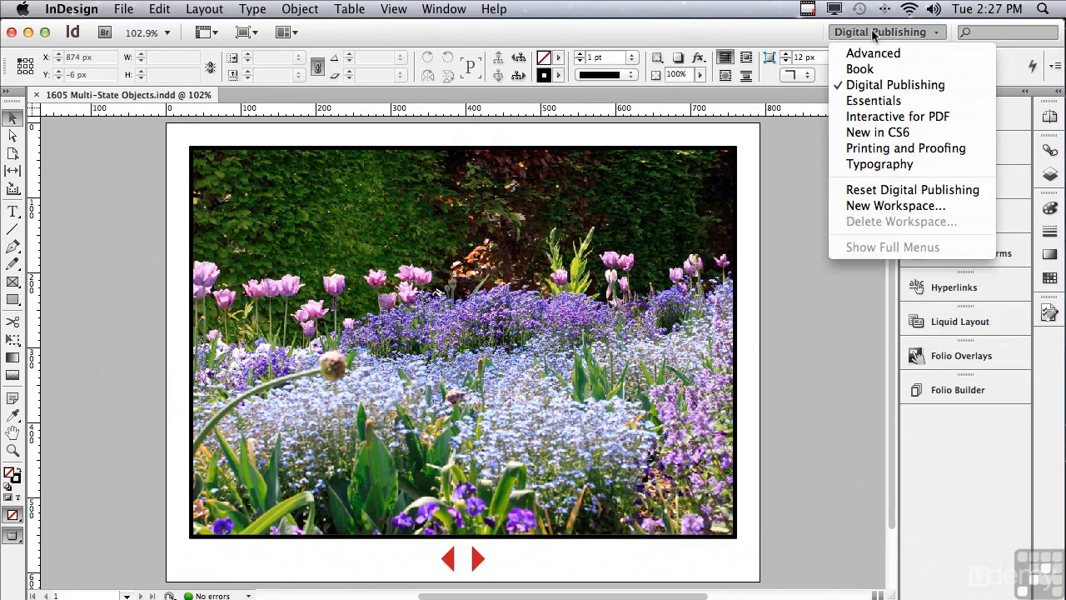
{"action": "left_click", "coordinate": [876, 86]}
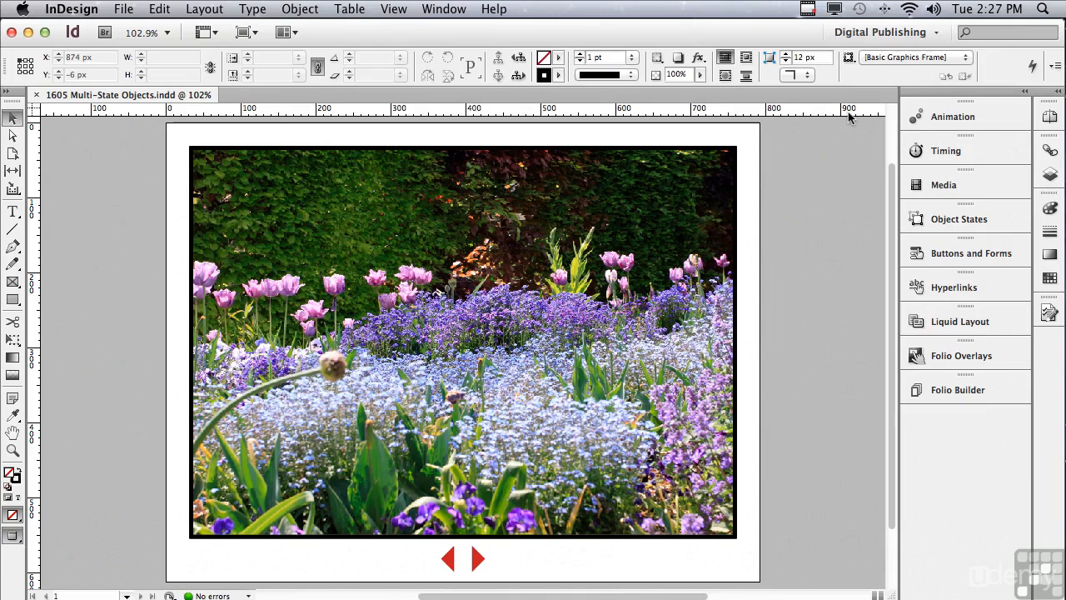
- Examine the stacked pictures on the Images layer by hiding the upper ones in turn and showing them again
{"action": "left_click", "coordinate": [1048, 176]}
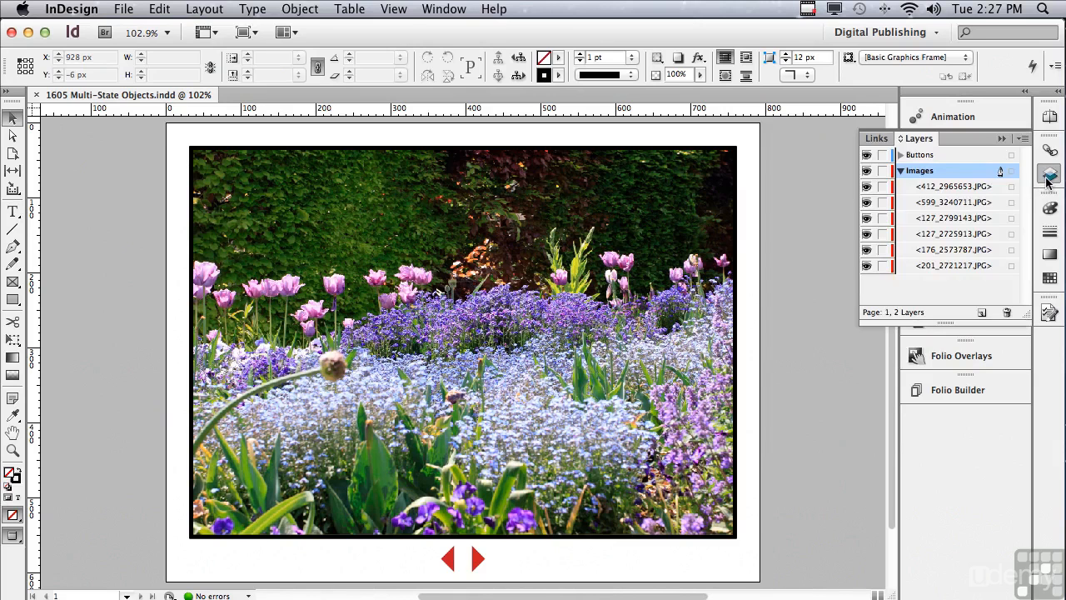
{"action": "left_click", "coordinate": [900, 170]}
{"action": "left_click", "coordinate": [900, 170]}
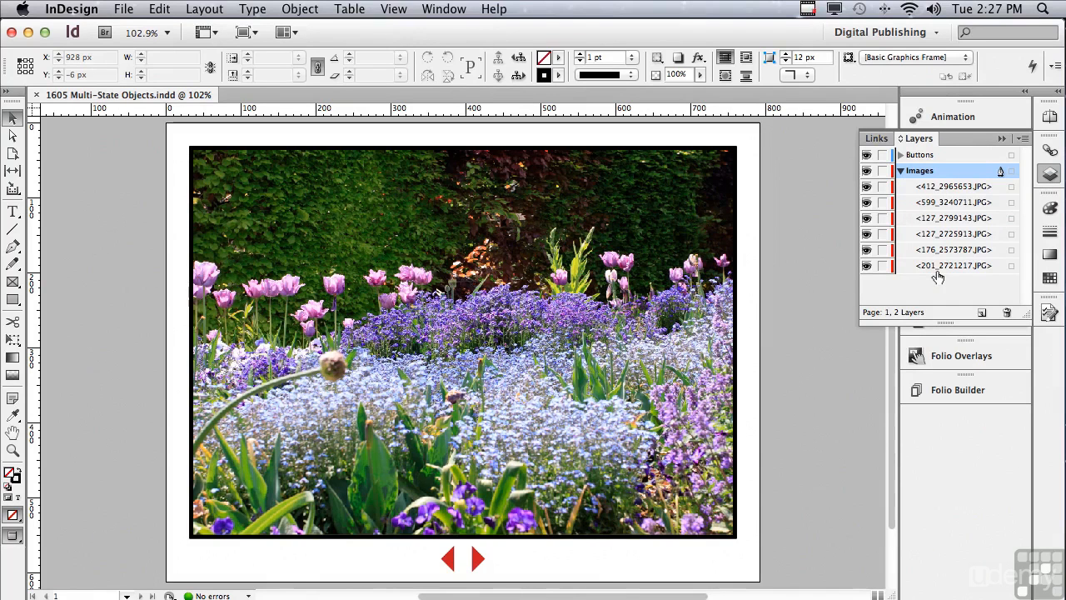
{"action": "left_click", "coordinate": [866, 187]}
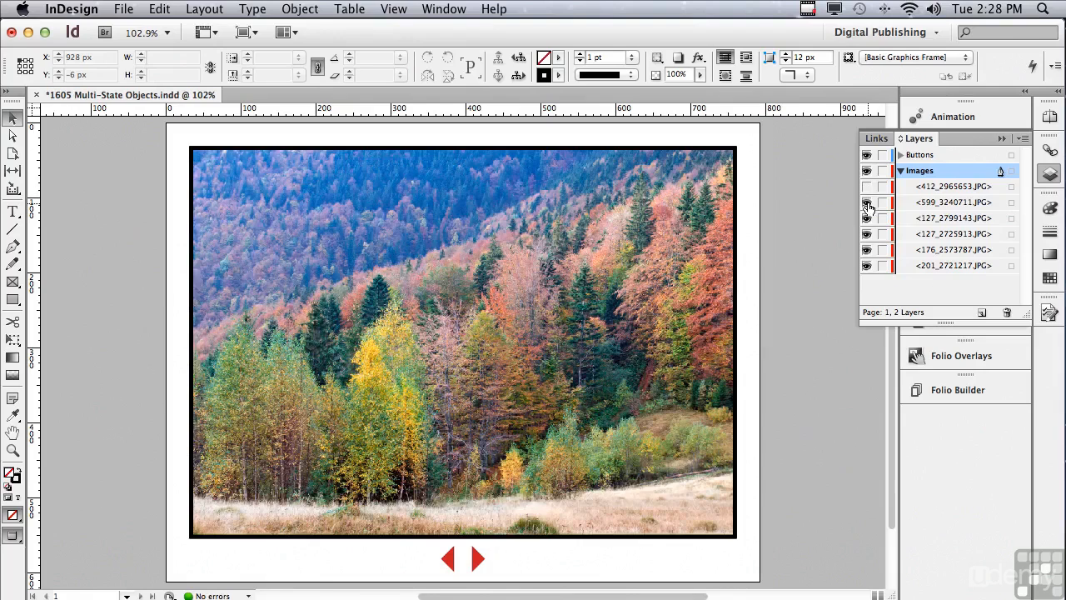
{"action": "left_click", "coordinate": [866, 203]}
{"action": "left_click", "coordinate": [867, 218]}
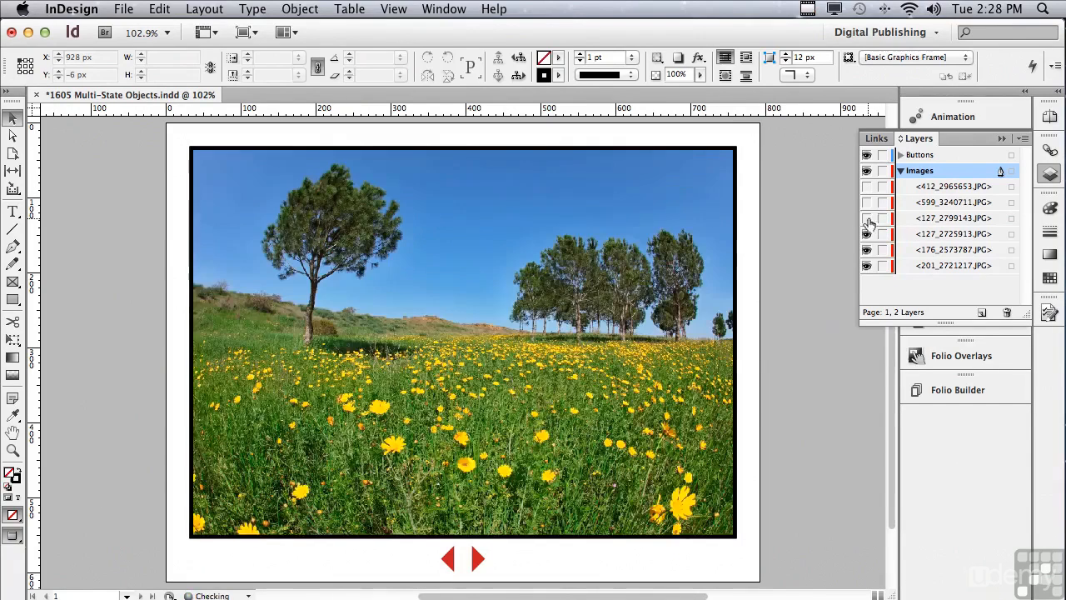
{"action": "left_click", "coordinate": [867, 234]}
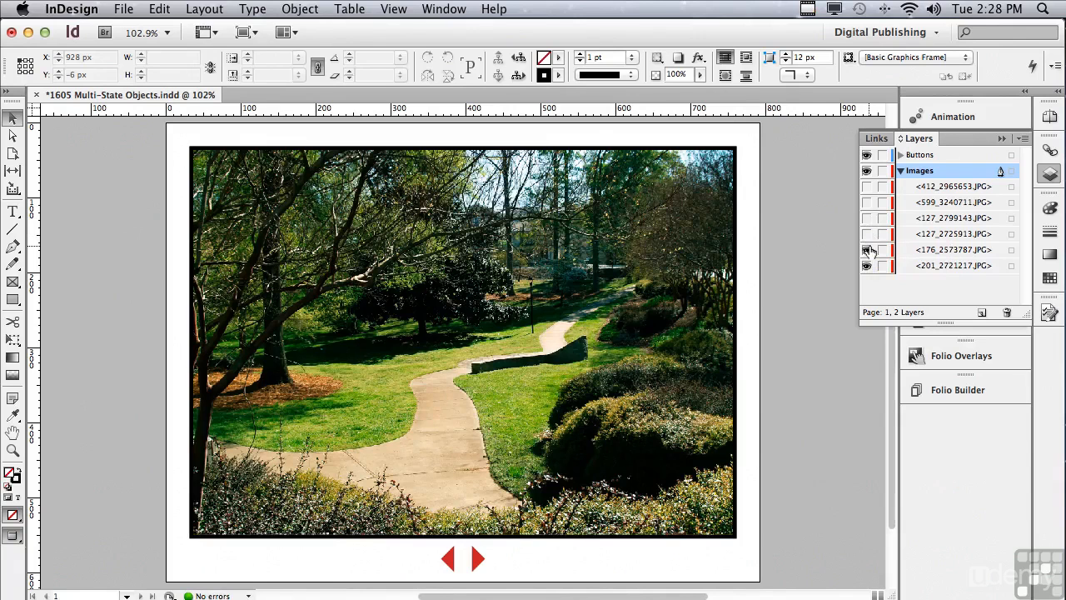
{"action": "left_click", "coordinate": [867, 249]}
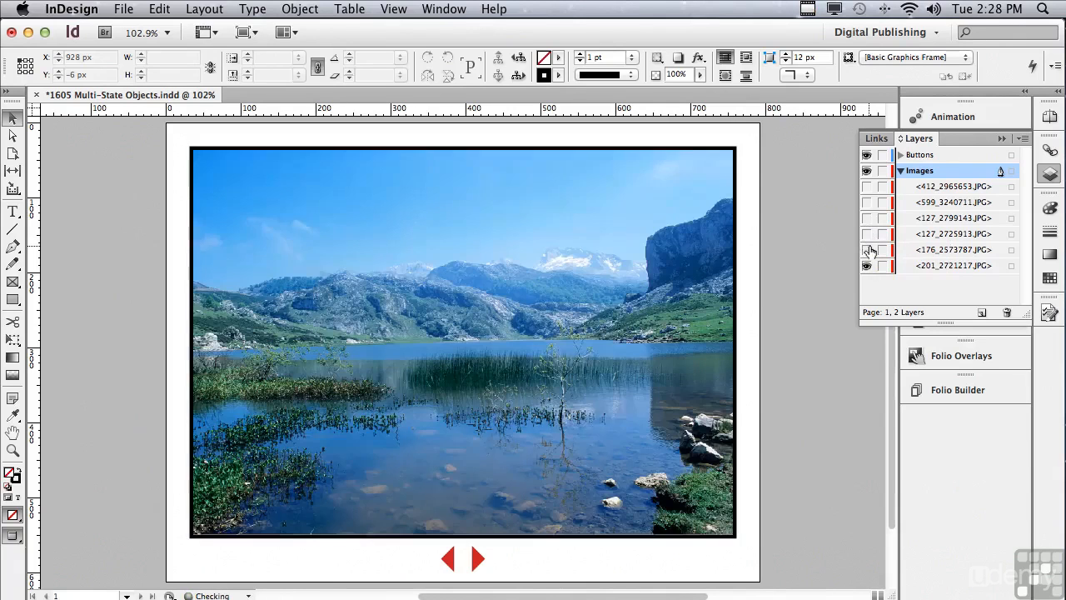
{"action": "left_click", "coordinate": [866, 249]}
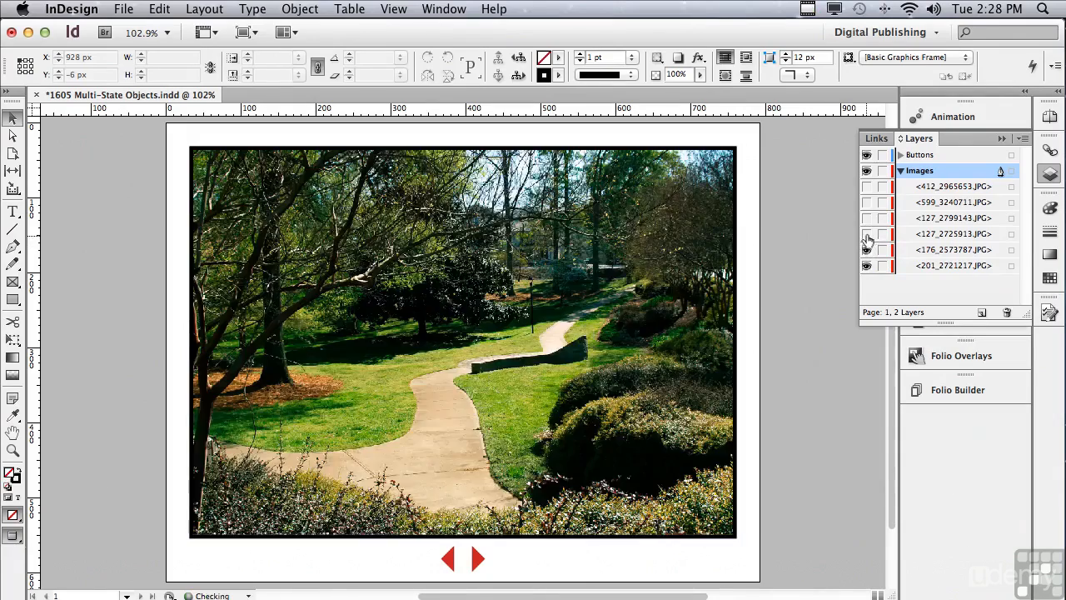
{"action": "left_click", "coordinate": [867, 234]}
{"action": "left_click", "coordinate": [867, 217]}
{"action": "left_click", "coordinate": [867, 201]}
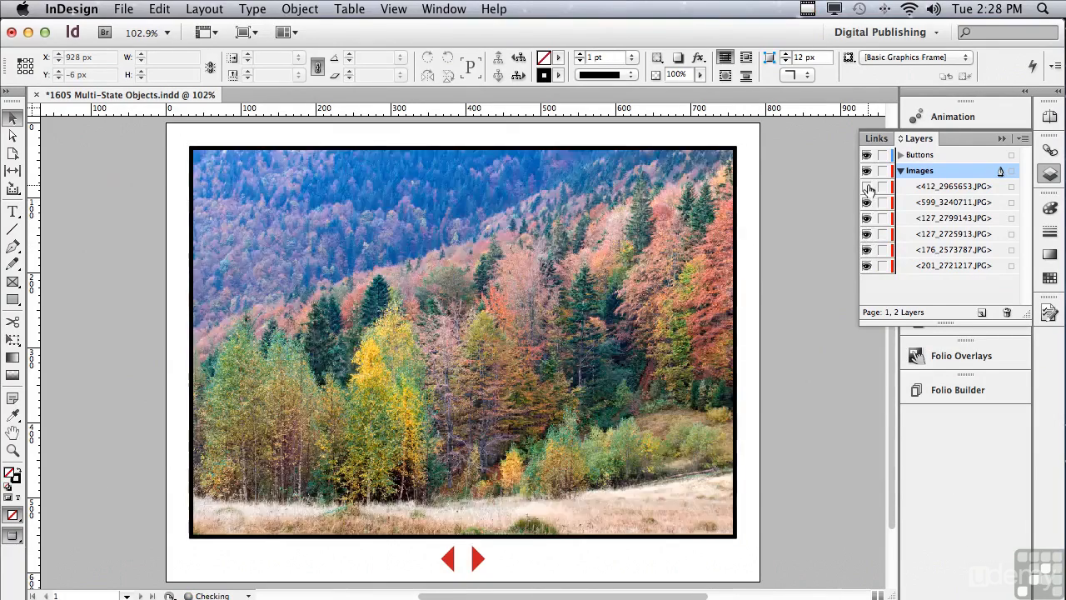
{"action": "left_click", "coordinate": [867, 185]}
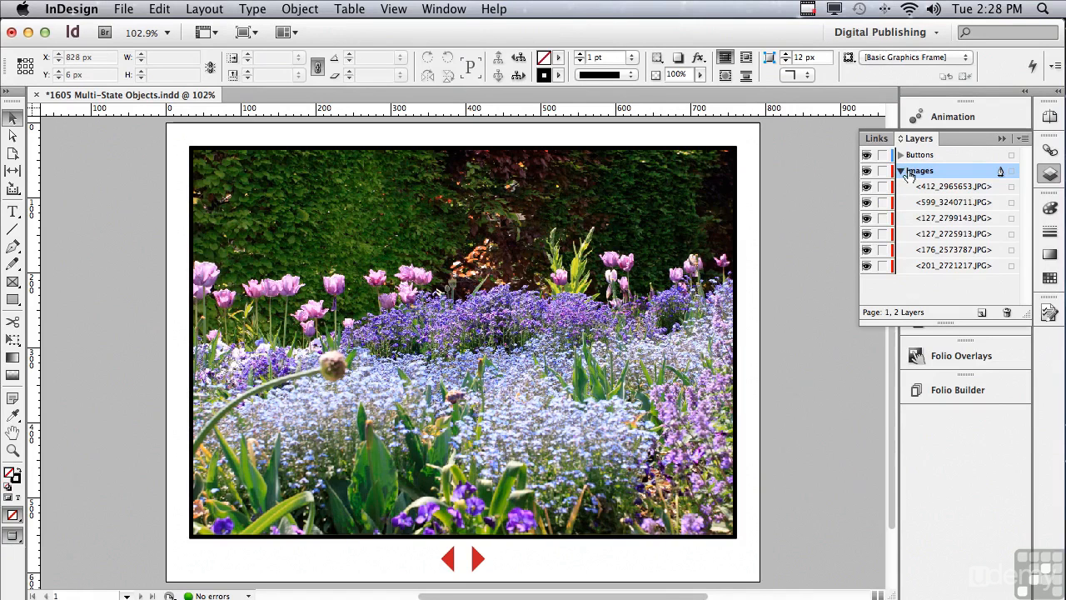
- Select all pictures on the Images layer and convert them into a multi-state object with each picture as a separate state
{"action": "left_click", "coordinate": [1011, 173]}
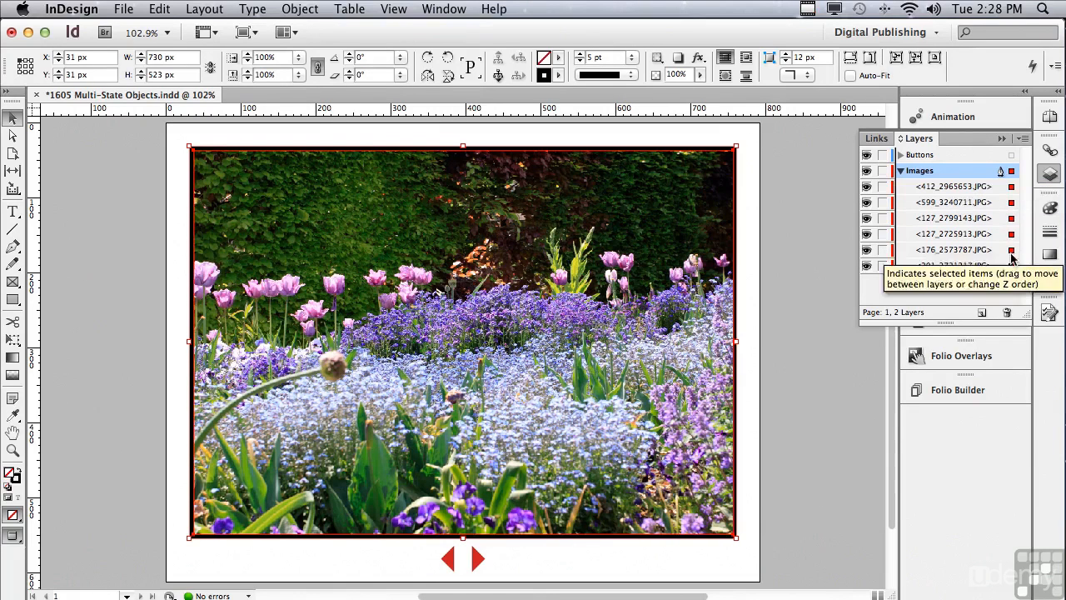
{"action": "left_click", "coordinate": [1001, 138]}
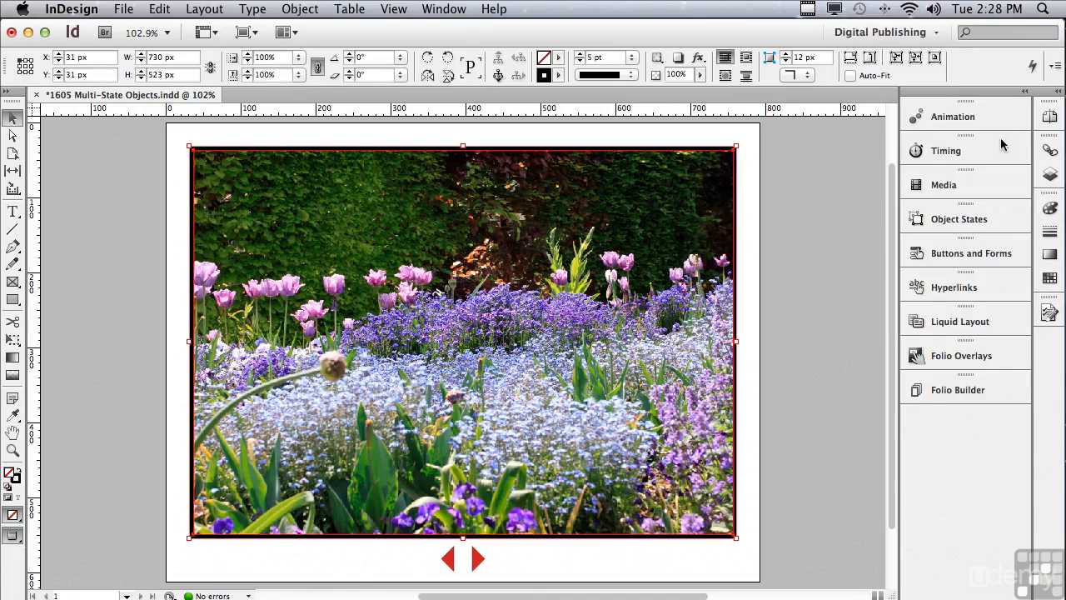
{"action": "left_click", "coordinate": [961, 219]}
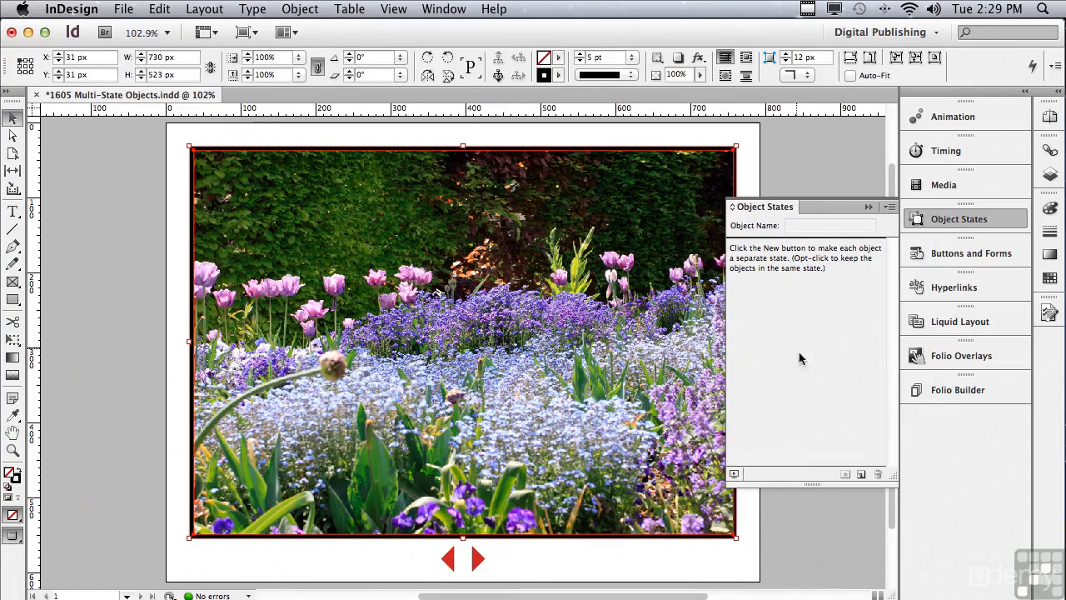
{"action": "left_click", "coordinate": [863, 475]}
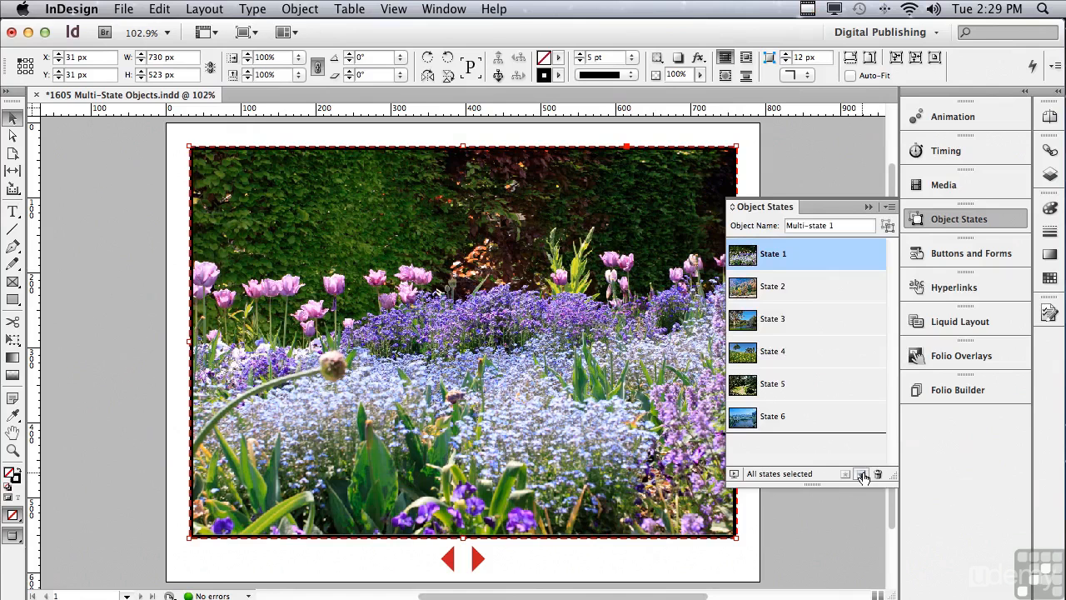
- Preview State 2 through State 6 of the multi-state object one after another
{"action": "left_click", "coordinate": [772, 289]}
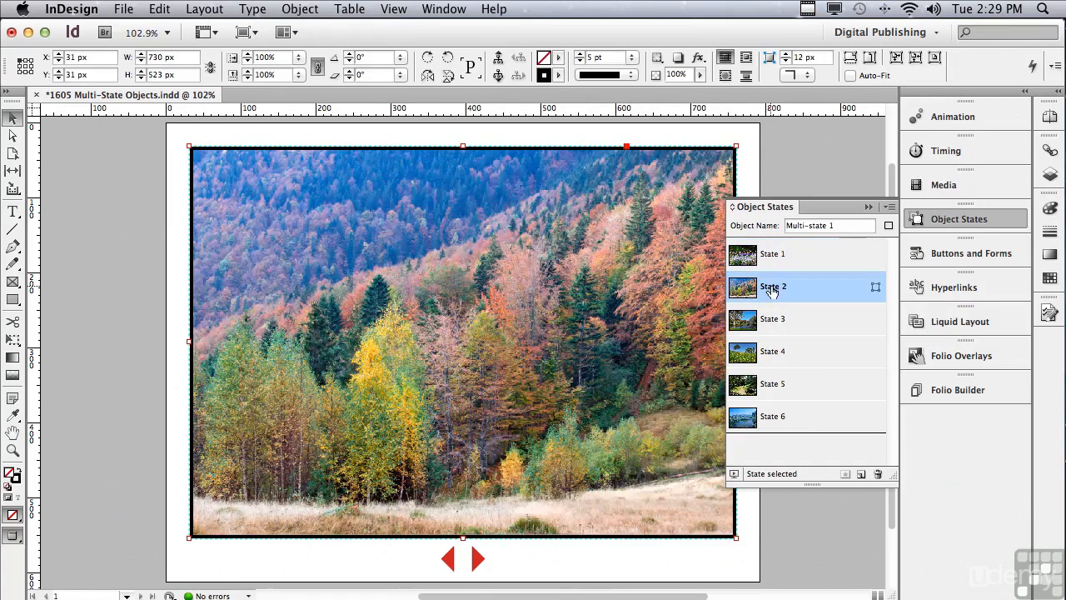
{"action": "left_click", "coordinate": [775, 322]}
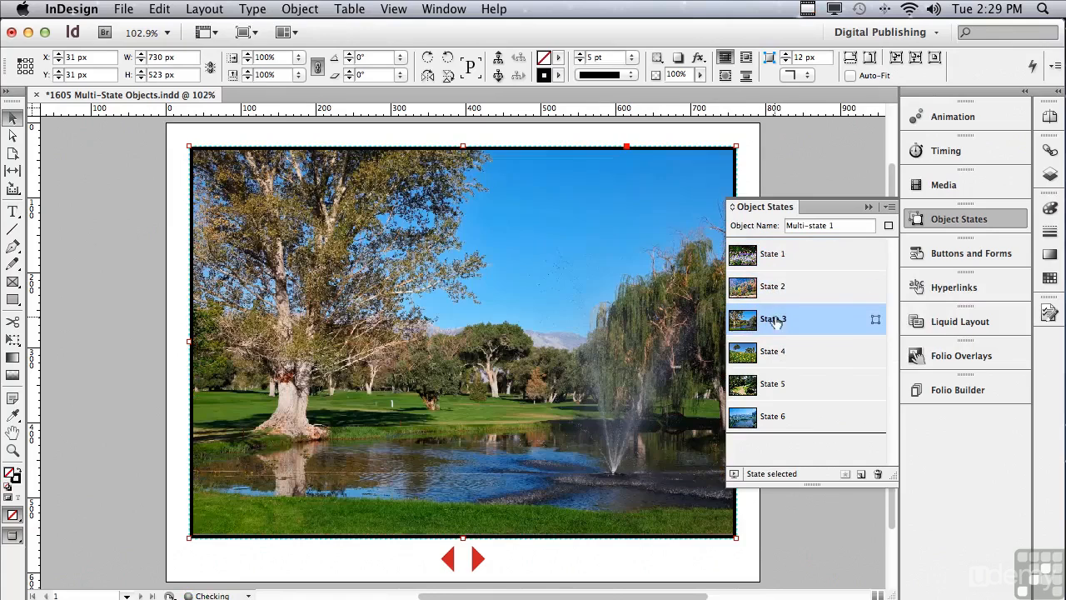
{"action": "left_click", "coordinate": [779, 370]}
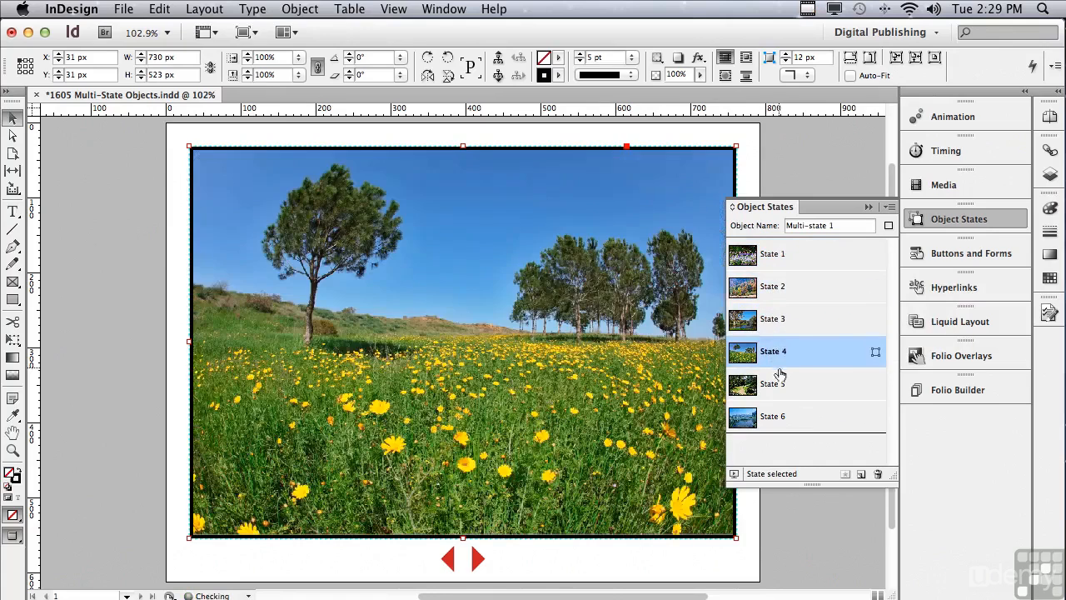
{"action": "left_click", "coordinate": [774, 383]}
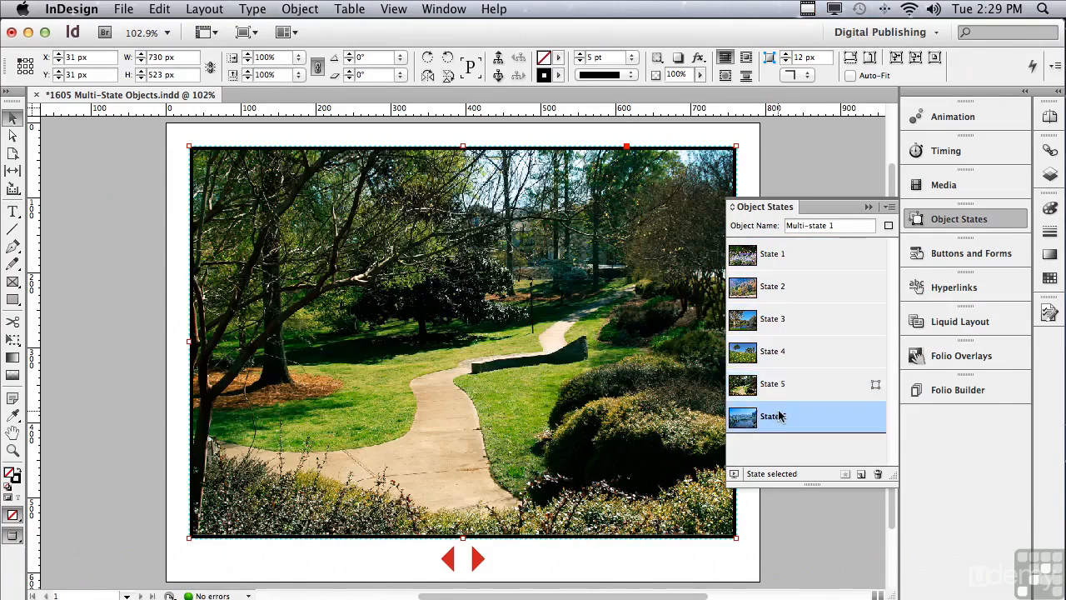
{"action": "left_click", "coordinate": [777, 416]}
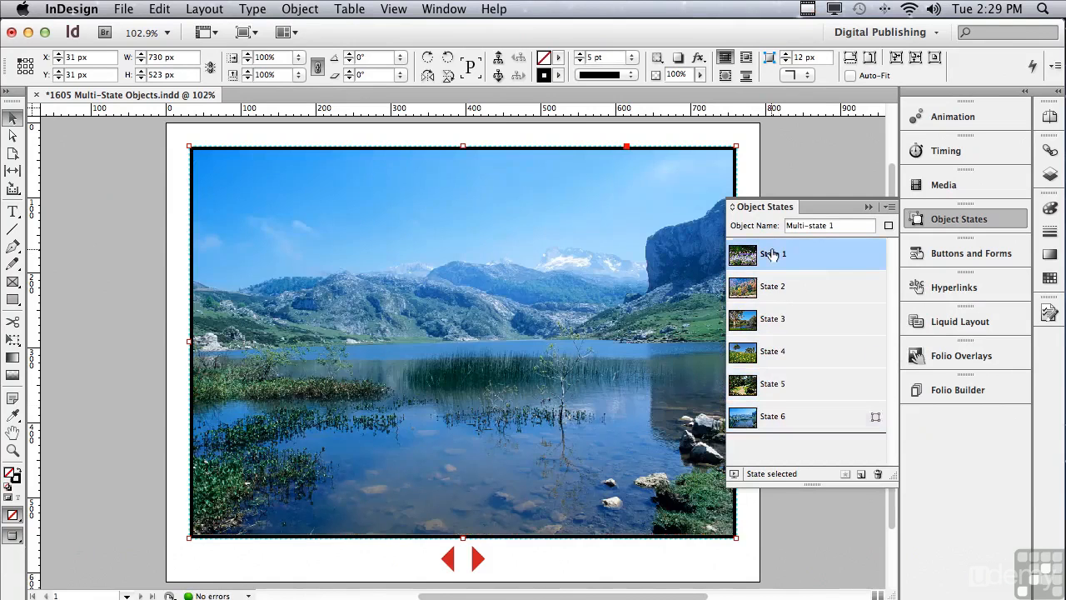
- Return the multi-state object to State 1 and name the object Slides
{"action": "left_click", "coordinate": [773, 254]}
{"action": "left_click_drag", "start_coordinate": [837, 225], "coordinate": [772, 227]}
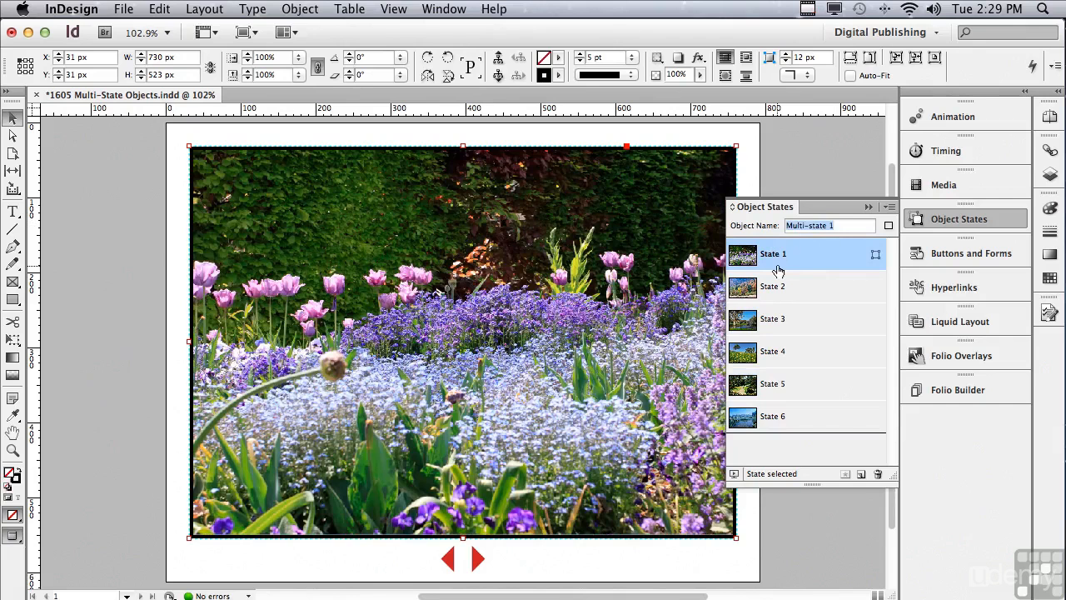
{"action": "type", "text": "Slides"}
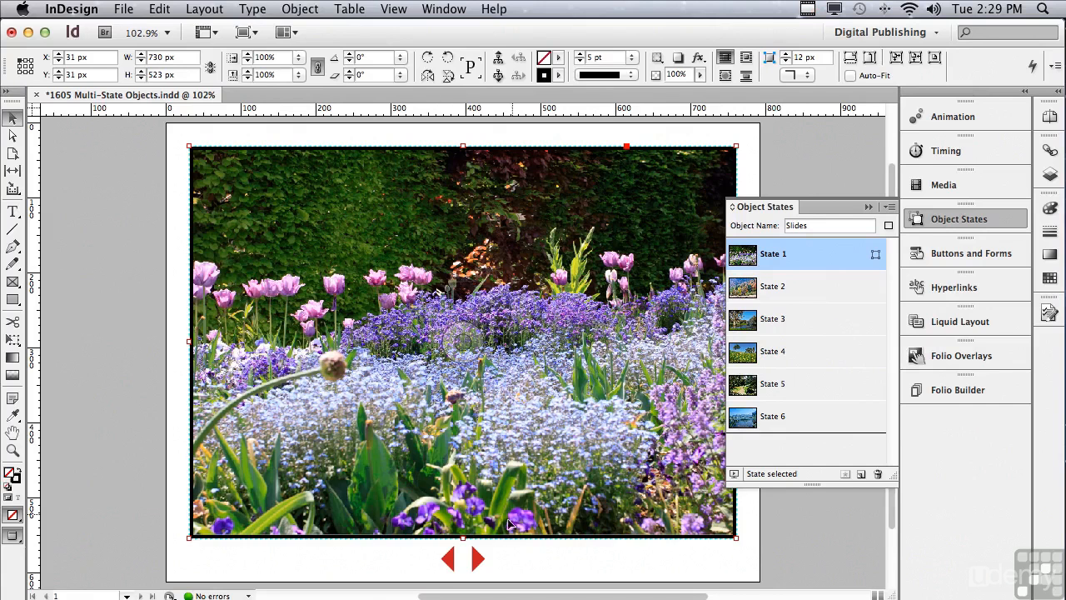
- Convert the right-pointing red arrow below the picture into a Button
{"action": "left_click", "coordinate": [480, 563]}
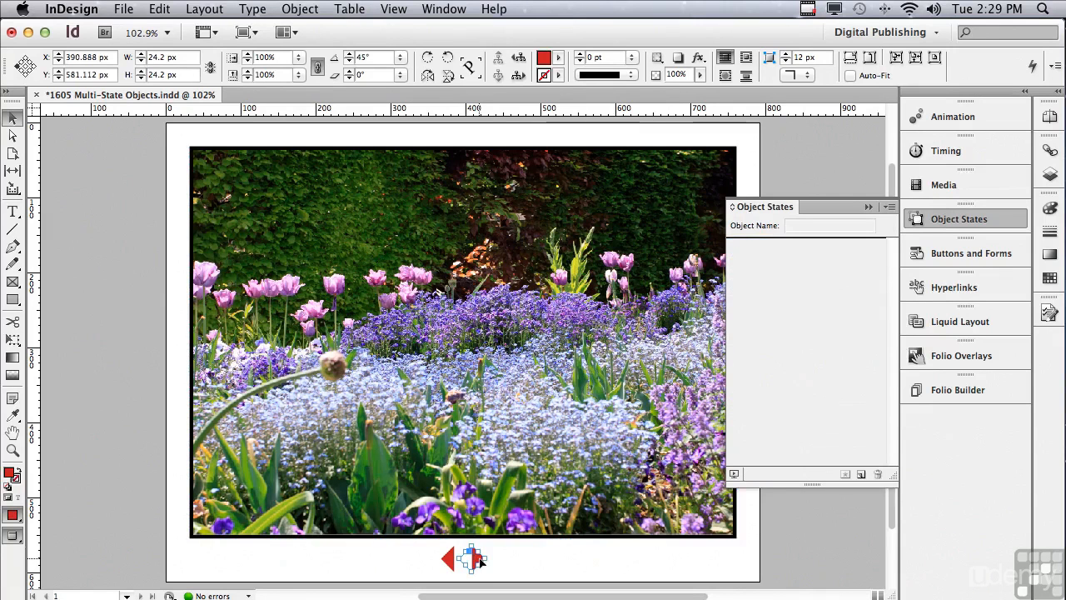
{"action": "left_click", "coordinate": [985, 254]}
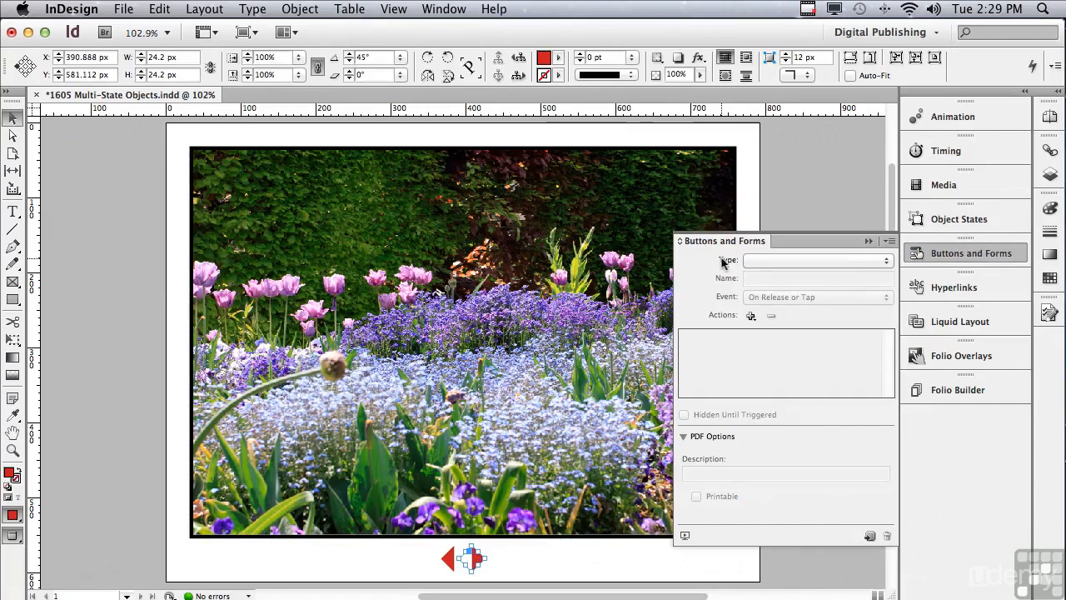
{"action": "left_click", "coordinate": [755, 261]}
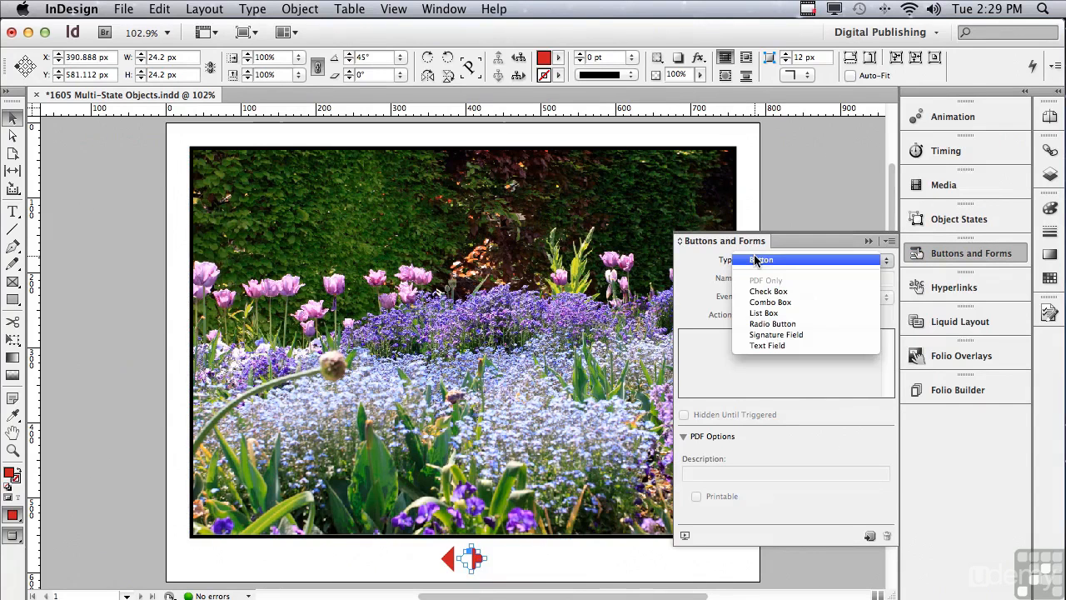
{"action": "left_click", "coordinate": [755, 260]}
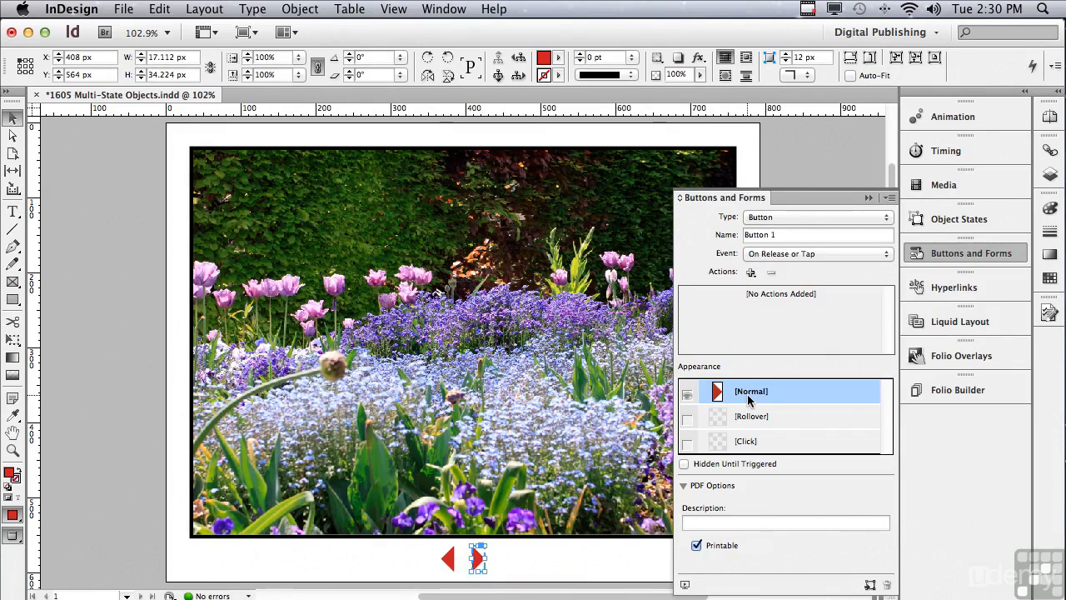
- Enable the Rollover appearance of the right-pointing arrow button and apply an Inner Shadow effect with the default settings
{"action": "left_click", "coordinate": [688, 421]}
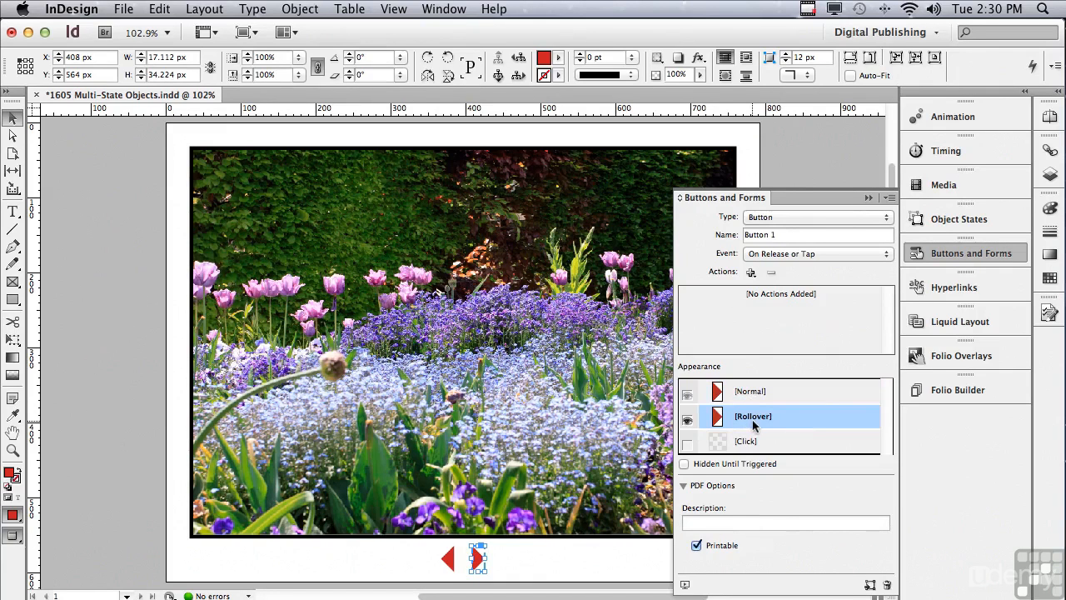
{"action": "left_click", "coordinate": [700, 59]}
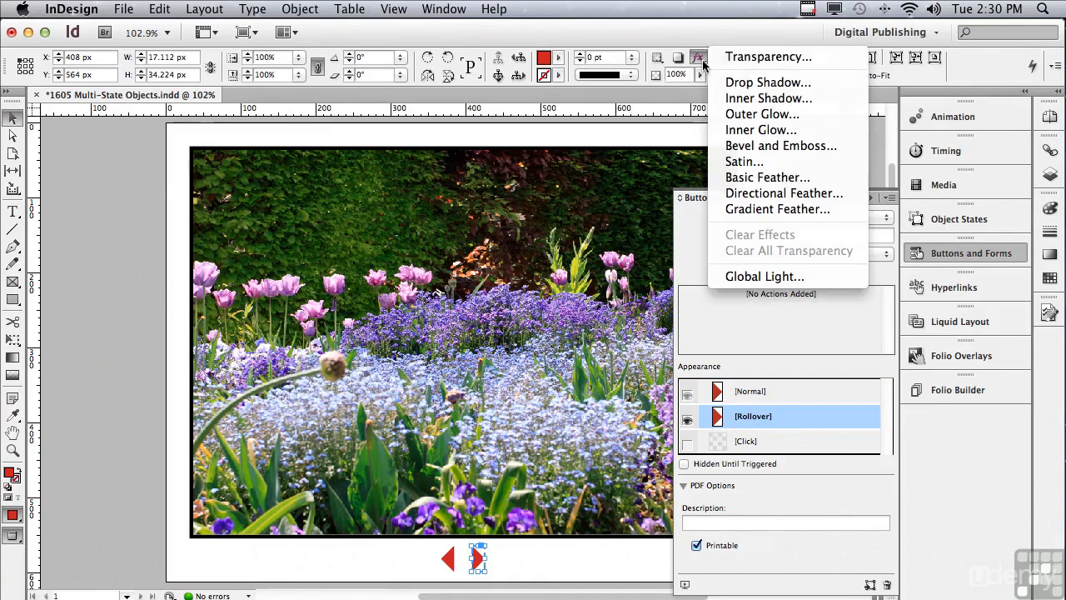
{"action": "left_click", "coordinate": [743, 98]}
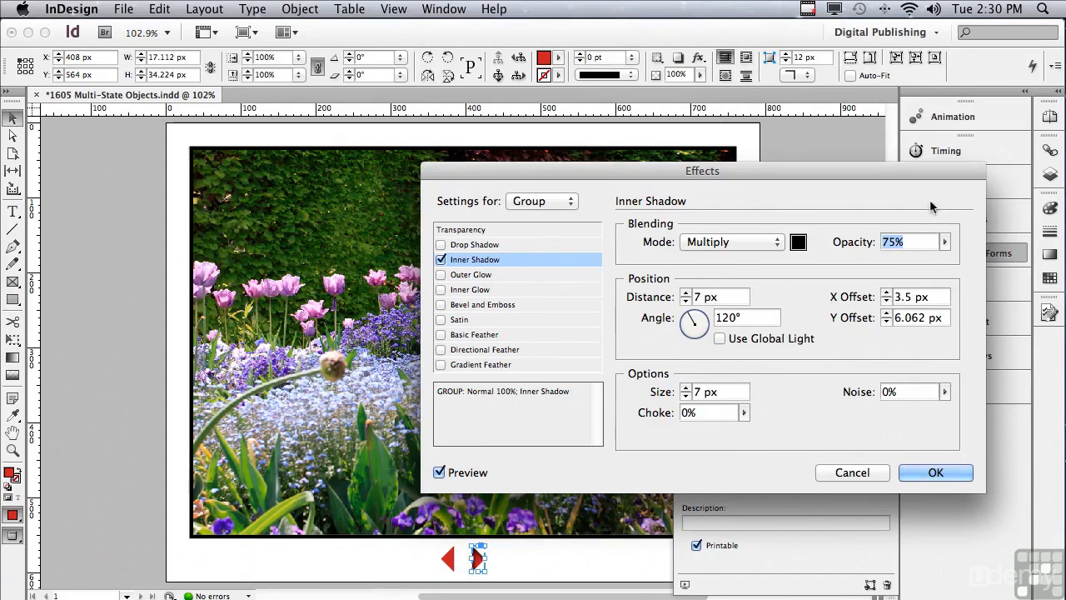
{"action": "left_click", "coordinate": [911, 473]}
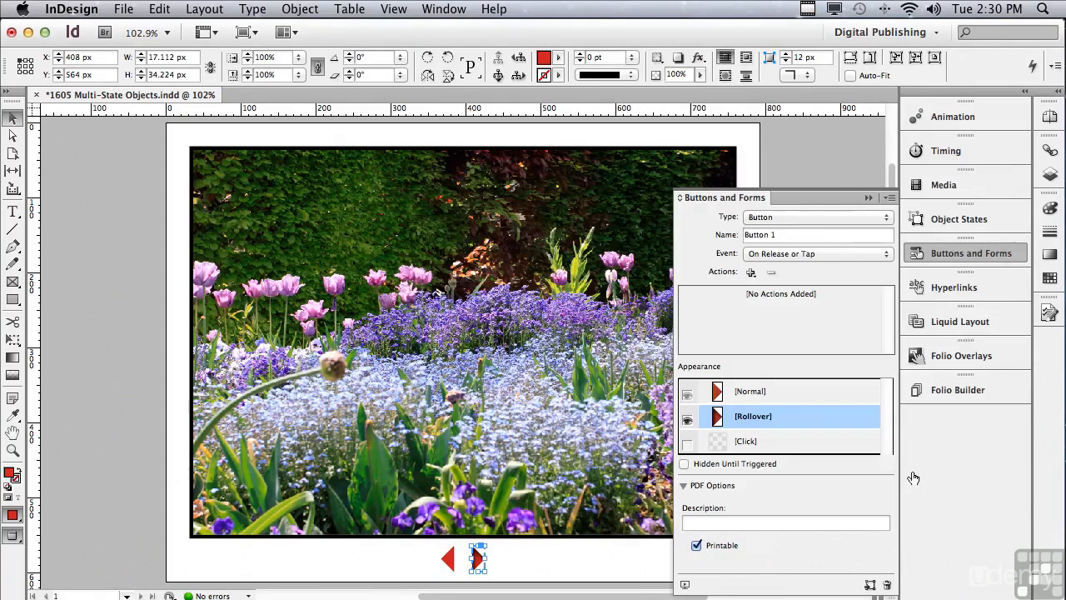
- Switch the button back to its Normal appearance and add a Go To Next State action for the Slides object
{"action": "left_click", "coordinate": [755, 393]}
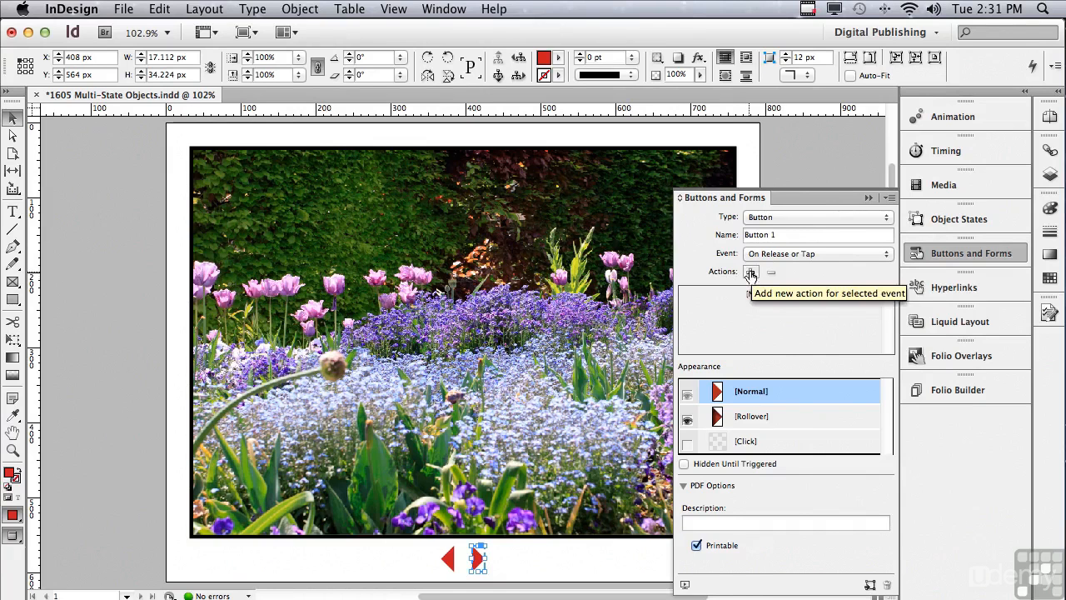
{"action": "left_click", "coordinate": [750, 273]}
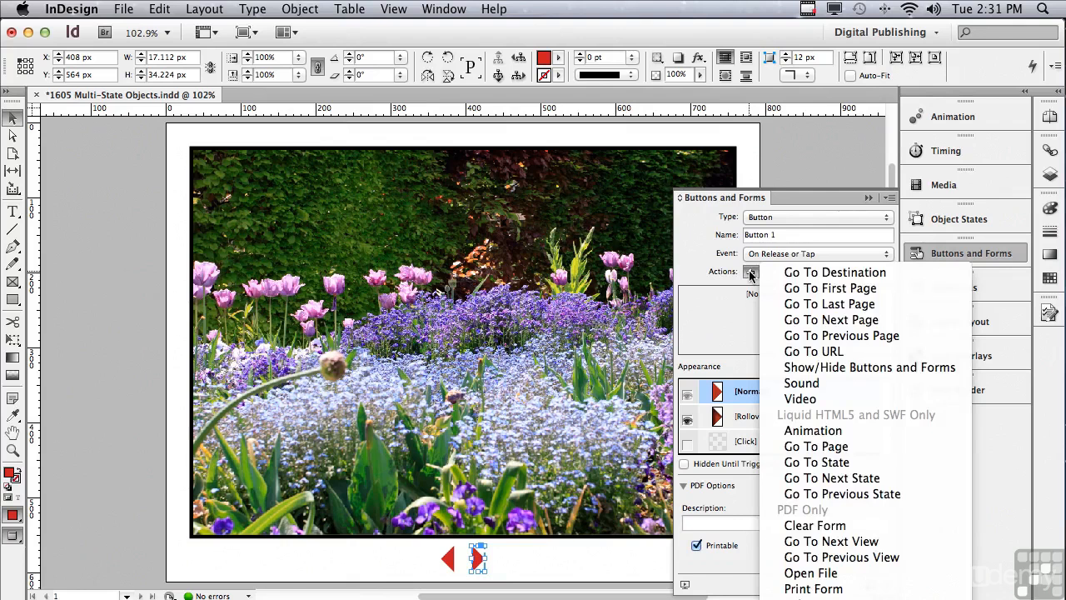
{"action": "left_click", "coordinate": [820, 480]}
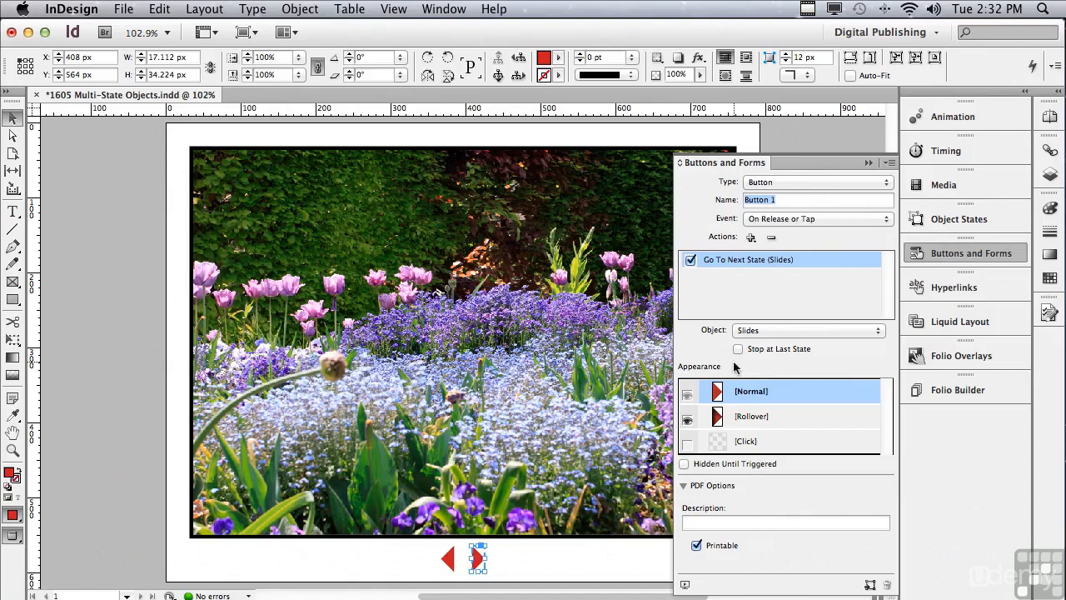
- Rename the right-pointing arrow button as Forward
{"action": "left_click", "coordinate": [790, 200]}
{"action": "left_click_drag", "start_coordinate": [791, 200], "coordinate": [730, 198]}
{"action": "type", "text": "Forward"}
- Convert the left-pointing red arrow below the picture into a Button
{"action": "left_click", "coordinate": [450, 561]}
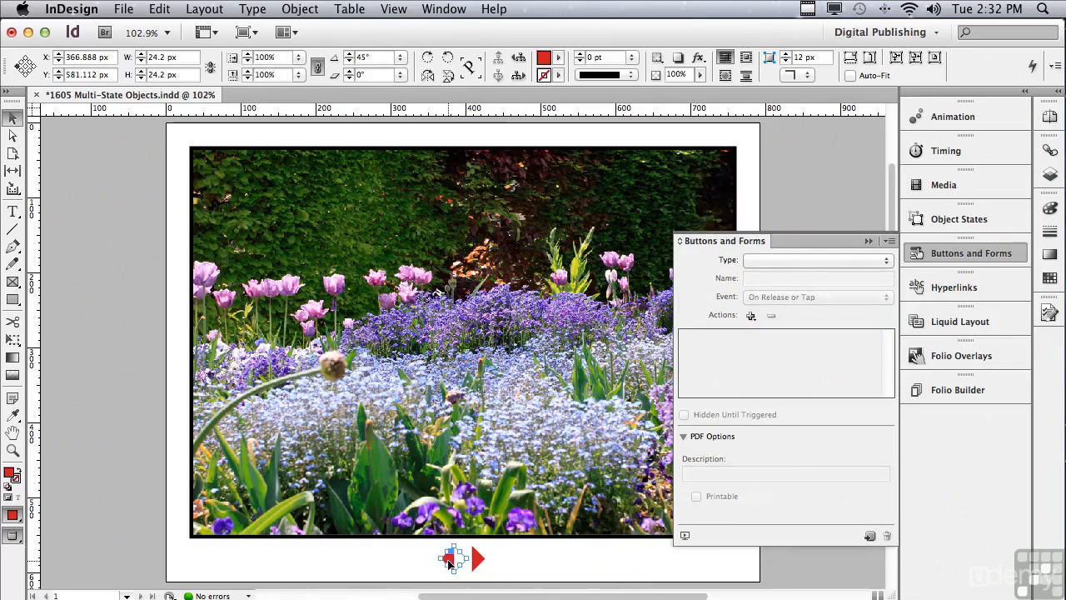
{"action": "left_click", "coordinate": [770, 260]}
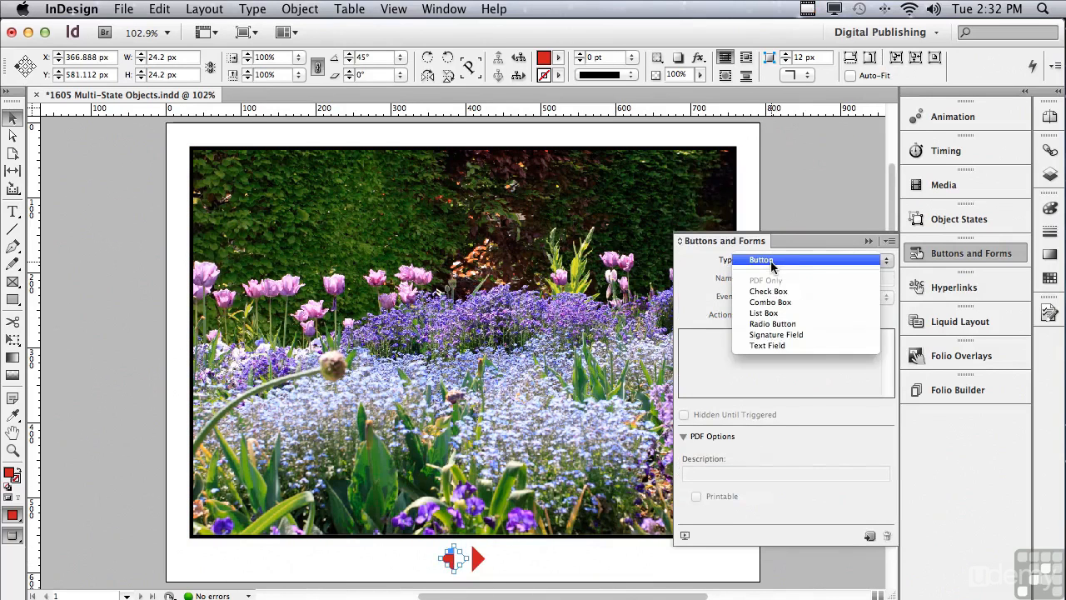
{"action": "left_click", "coordinate": [771, 263]}
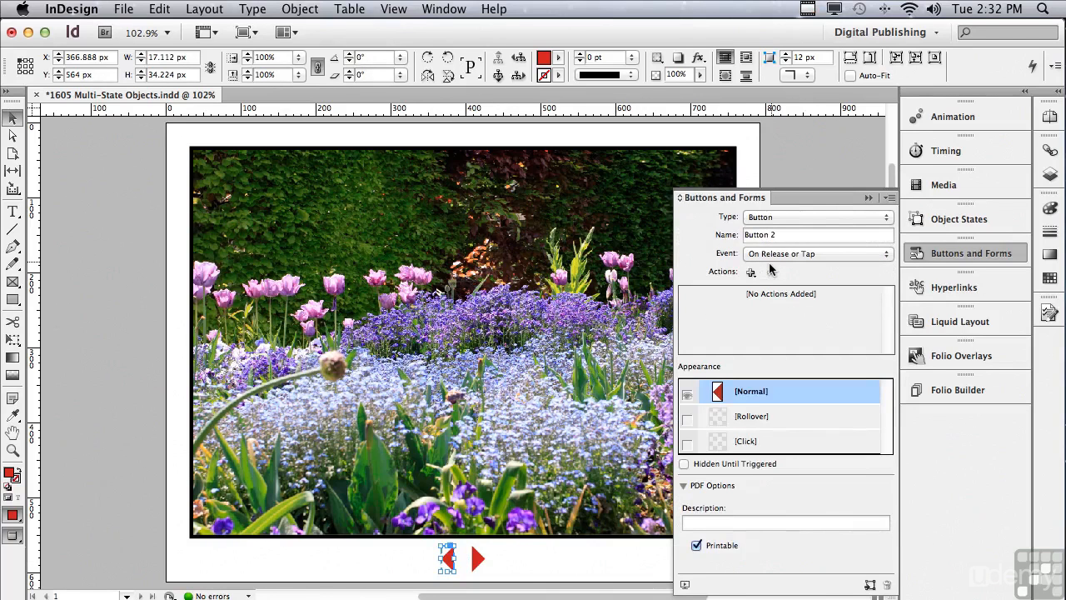
- Give the left-pointing arrow button a Rollover appearance with a default Inner Shadow effect, and return it to its Normal appearance
{"action": "left_click", "coordinate": [686, 421]}
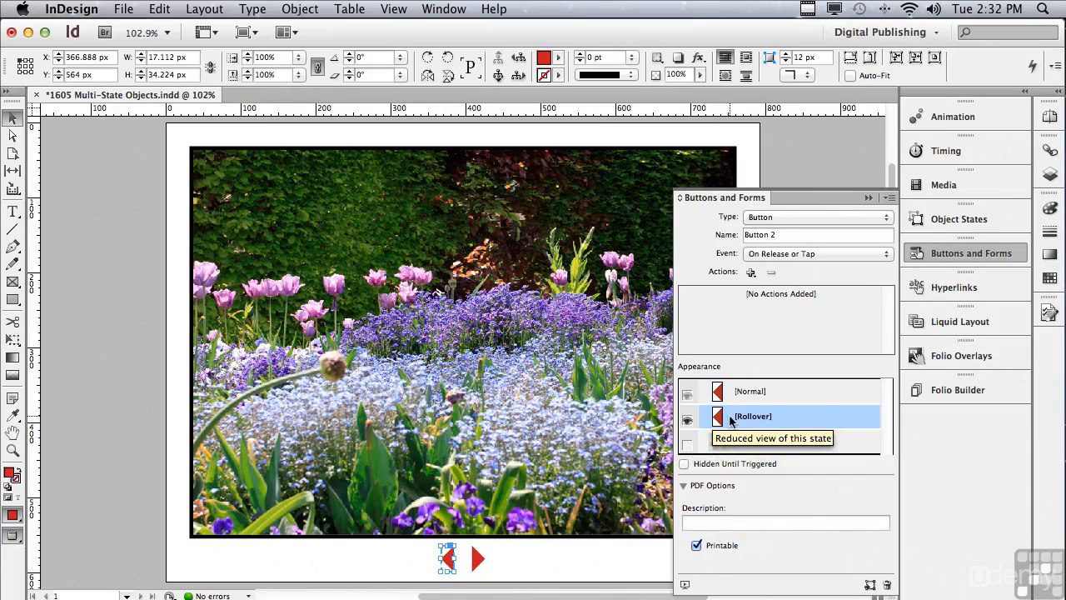
{"action": "left_click", "coordinate": [698, 58]}
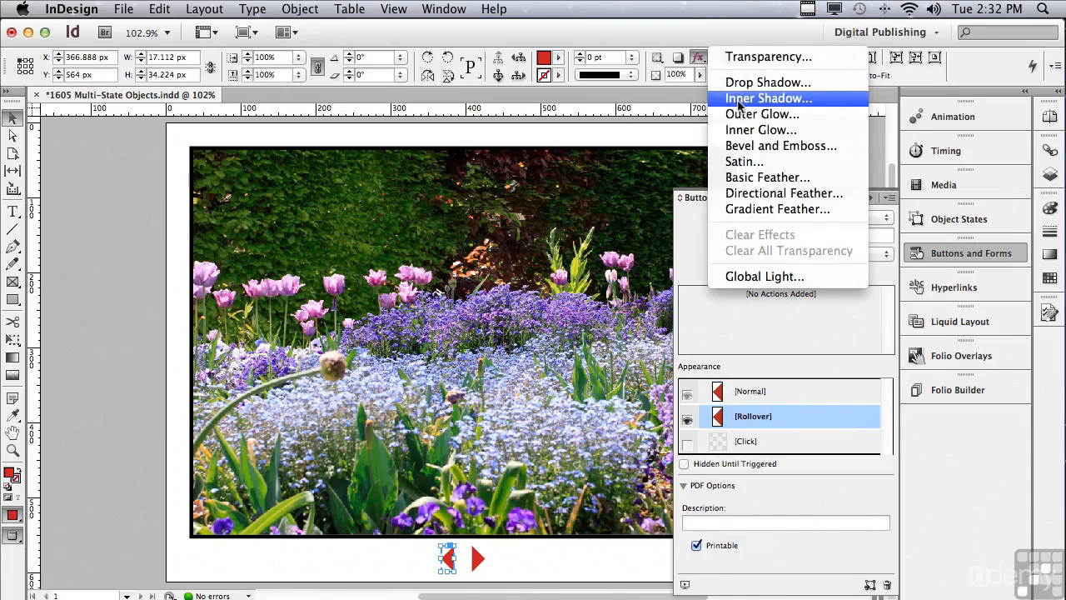
{"action": "left_click", "coordinate": [739, 98]}
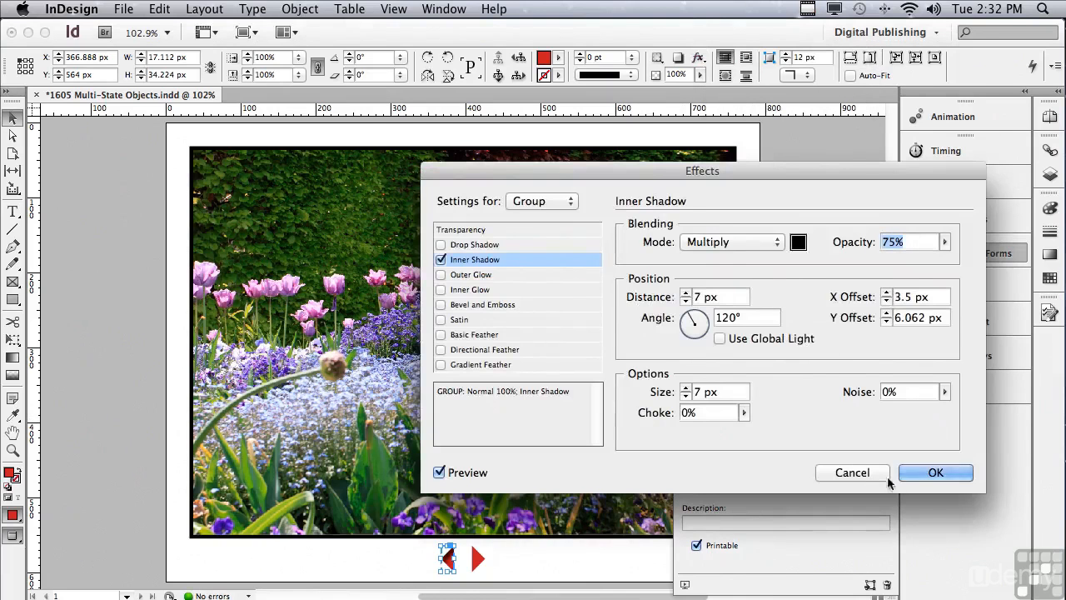
{"action": "left_click", "coordinate": [914, 473]}
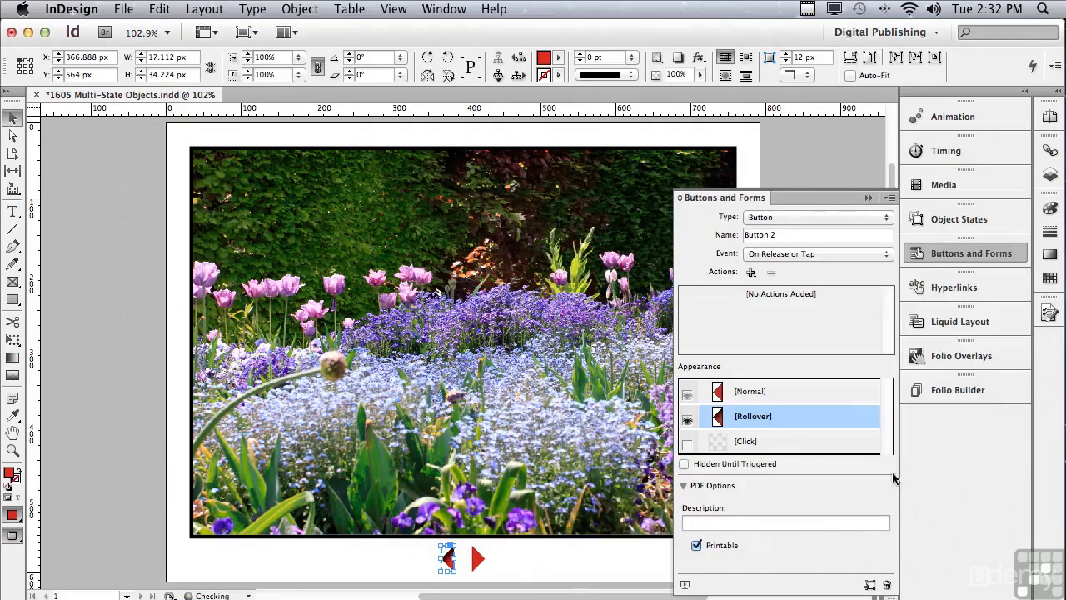
{"action": "left_click", "coordinate": [758, 392]}
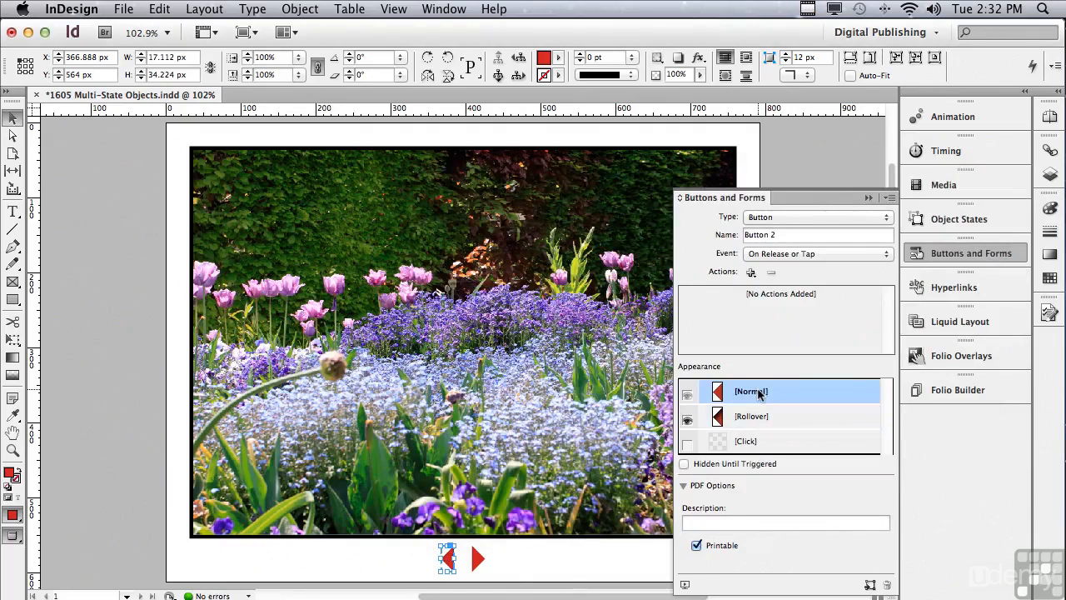
- Add a Go To Previous State action for the Slides object on the On Release or Tap event, and name the button Back
{"action": "left_click", "coordinate": [782, 255]}
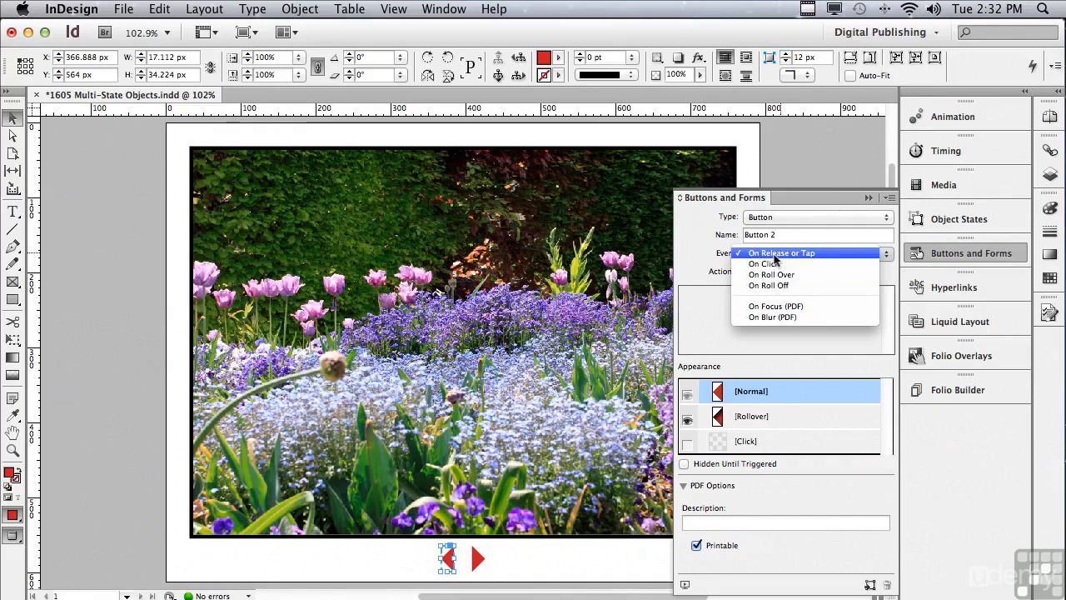
{"action": "left_click", "coordinate": [774, 255]}
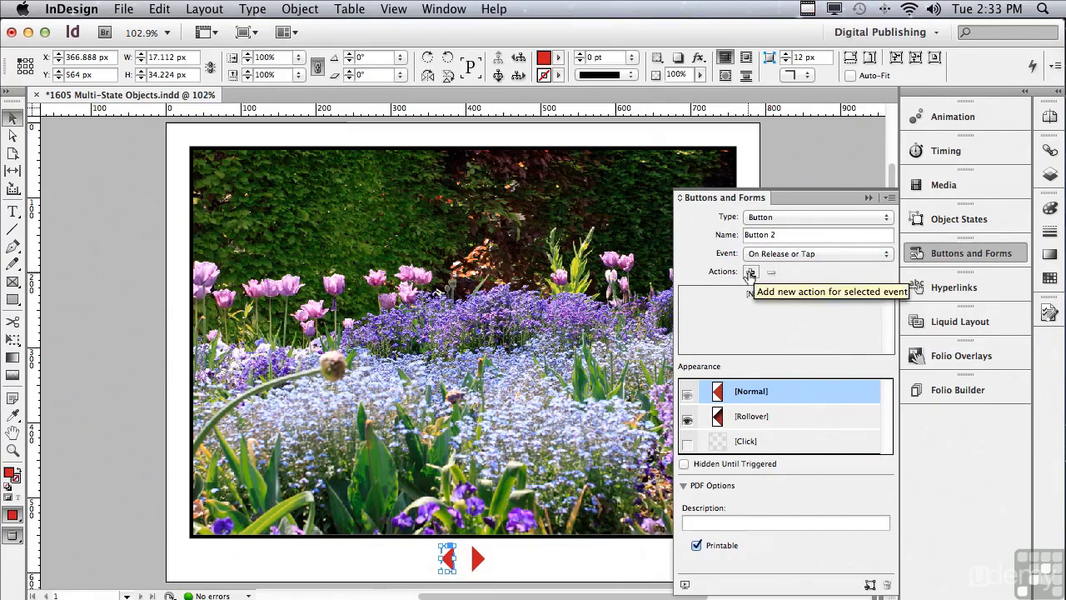
{"action": "left_click", "coordinate": [751, 273]}
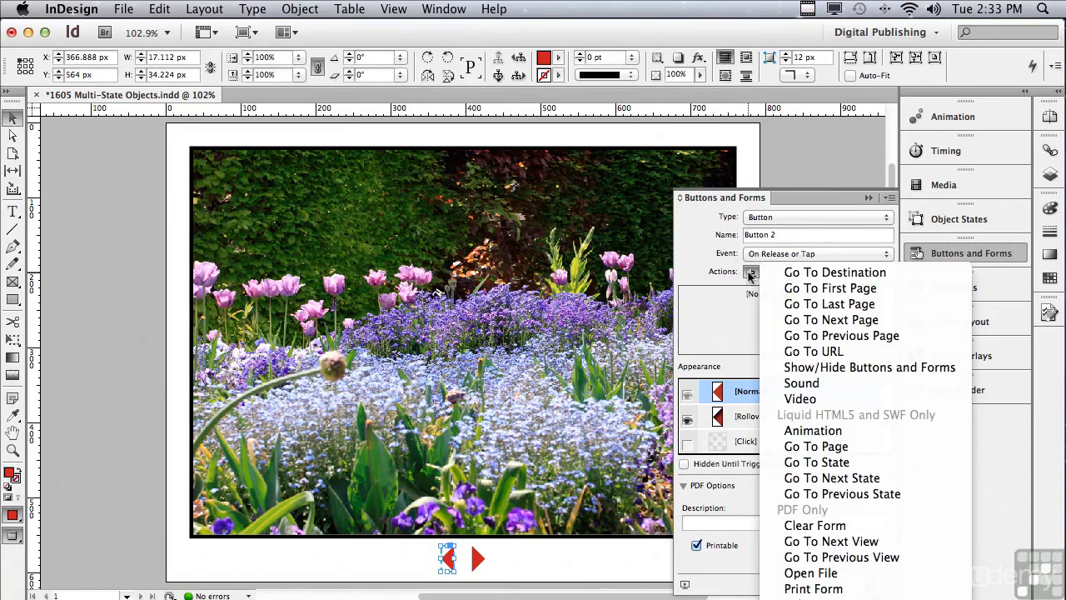
{"action": "left_click", "coordinate": [840, 494]}
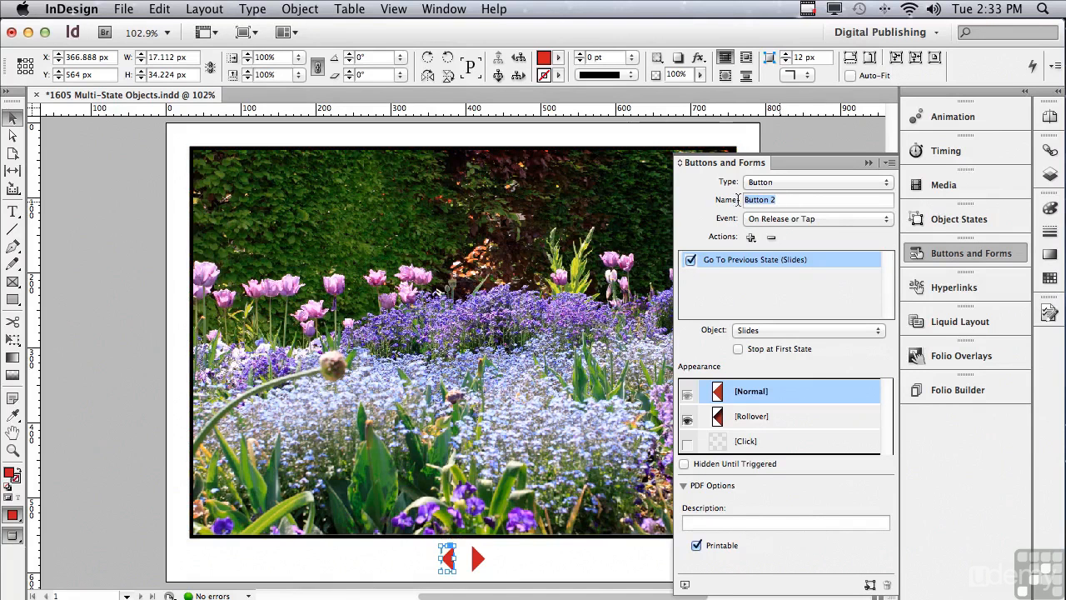
{"action": "type", "text": "Back"}
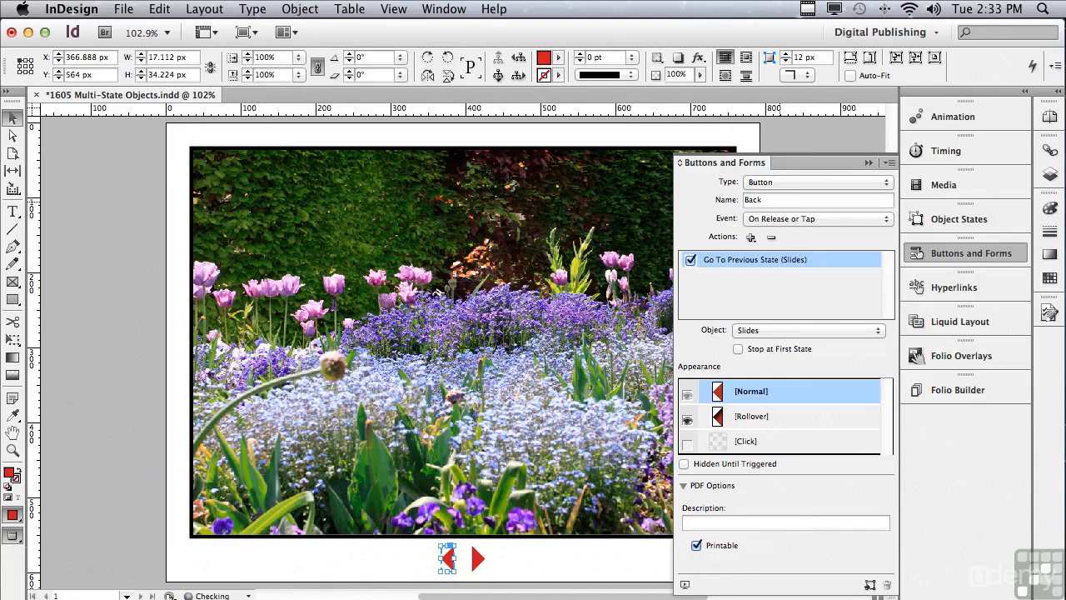
- Open the SWF Preview of the slideshow and enlarge it to fill most of the workspace
{"action": "left_click", "coordinate": [447, 9]}
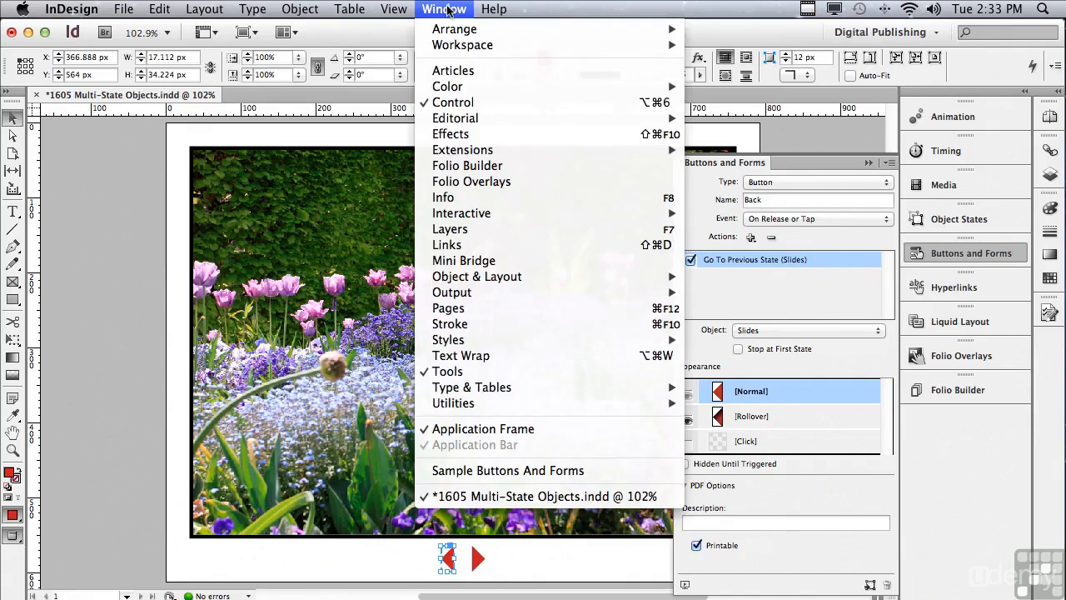
{"action": "mouse_move", "coordinate": [458, 214]}
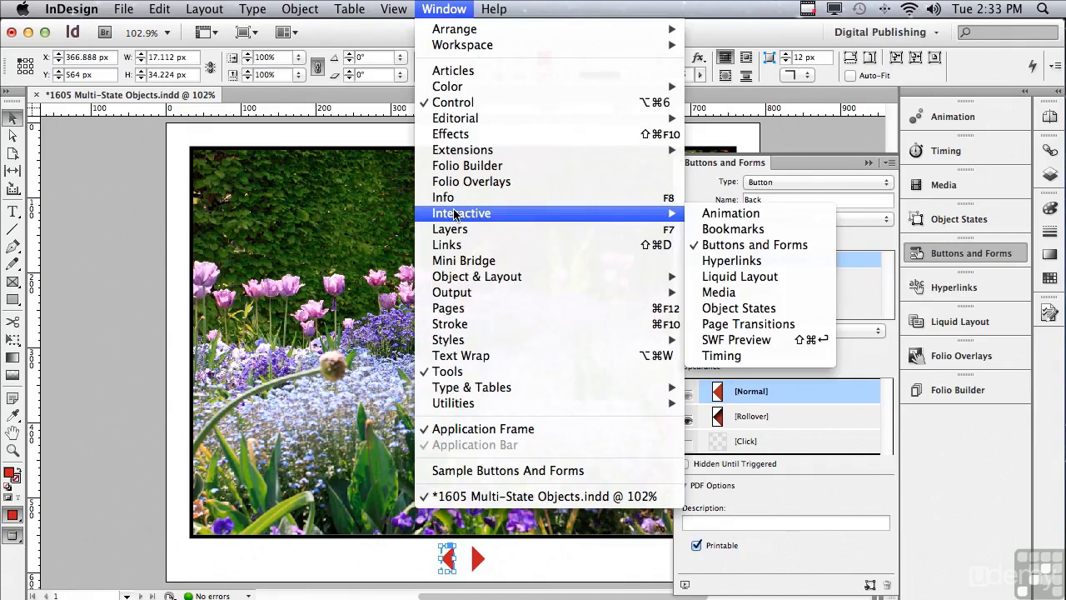
{"action": "left_click", "coordinate": [693, 342]}
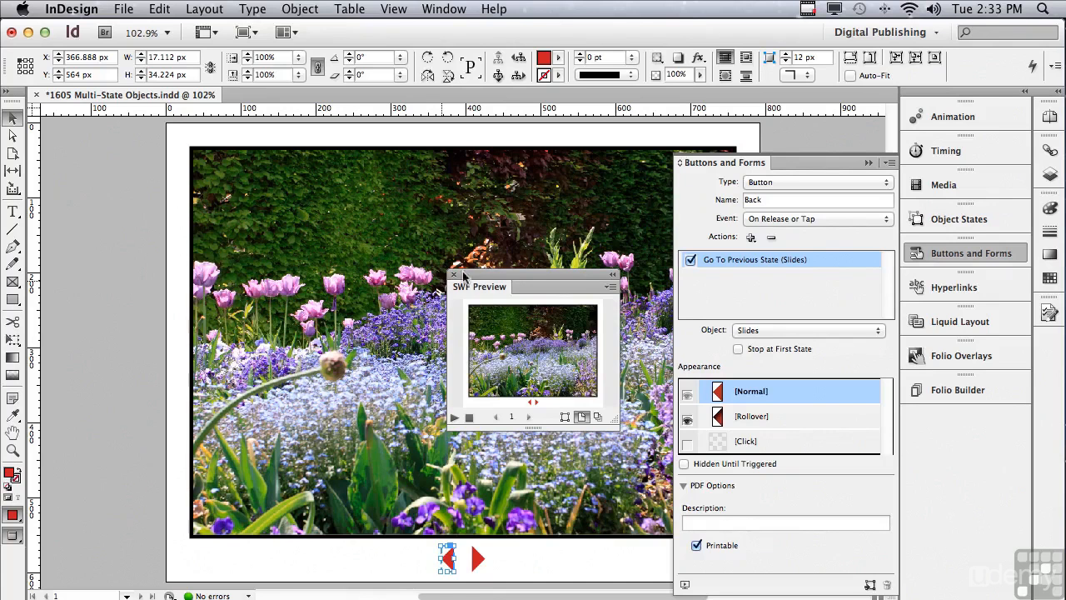
{"action": "left_click_drag", "start_coordinate": [473, 279], "coordinate": [301, 28]}
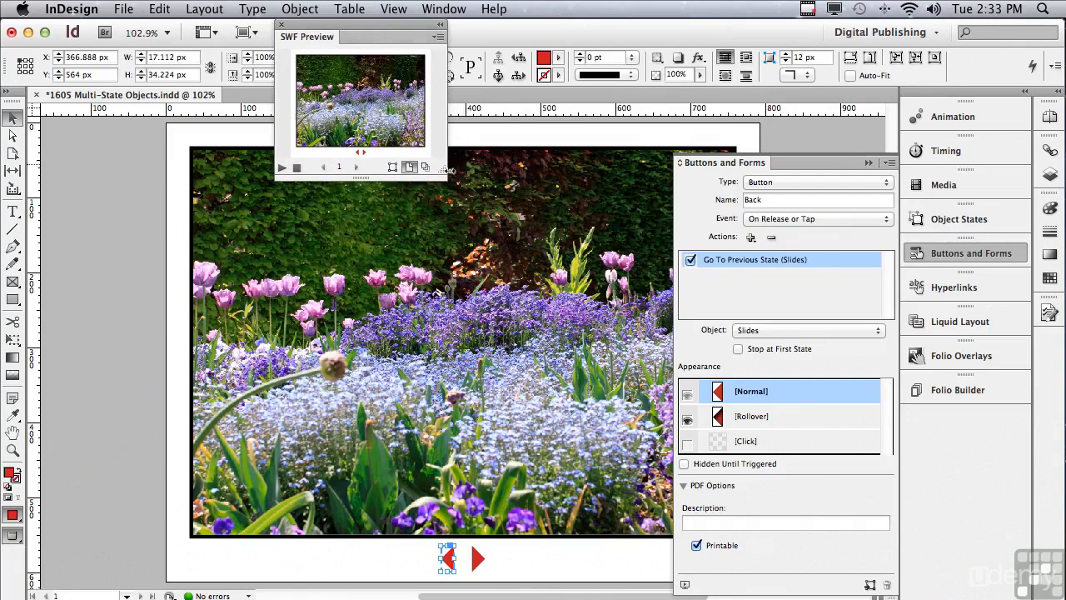
{"action": "left_click_drag", "start_coordinate": [442, 168], "coordinate": [930, 543]}
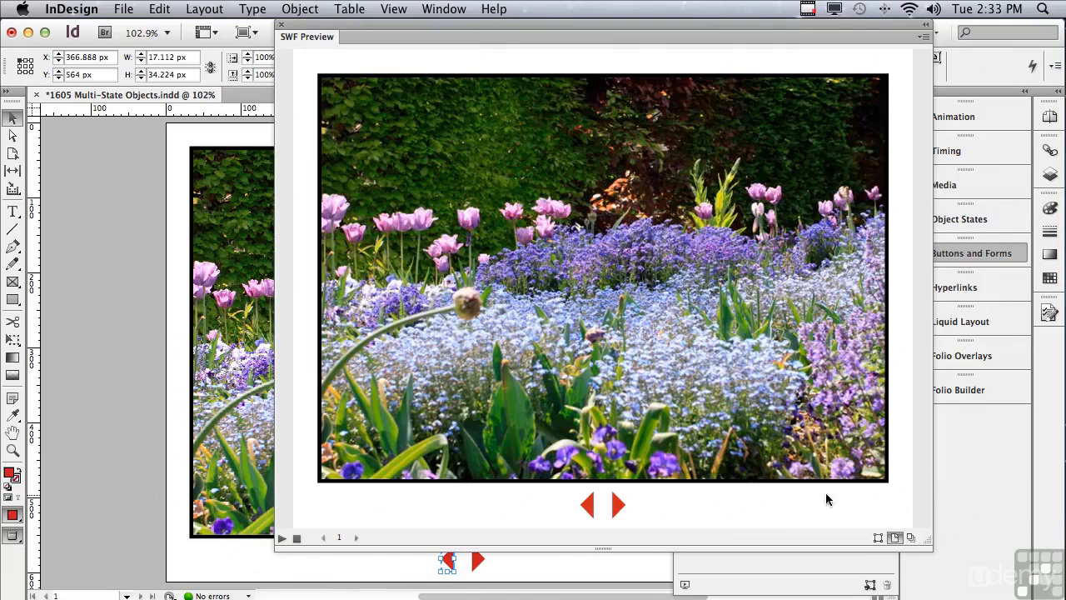
- Test the forward arrow button in the SWF Preview by advancing repeatedly through the slides
{"action": "left_click", "coordinate": [617, 505]}
{"action": "left_click", "coordinate": [617, 505]}
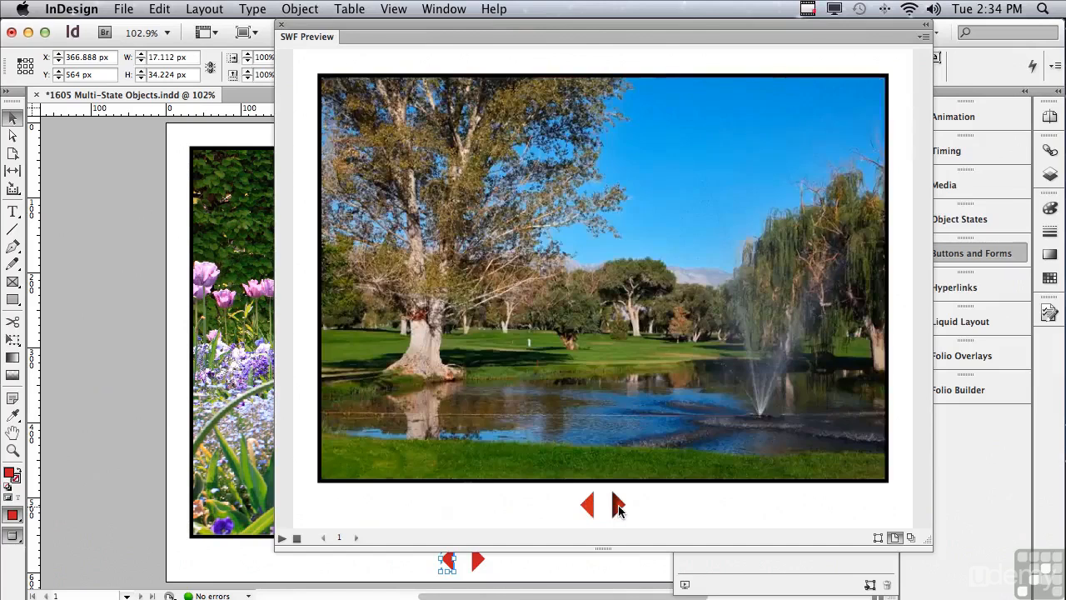
{"action": "left_click", "coordinate": [617, 506]}
{"action": "left_click", "coordinate": [617, 505]}
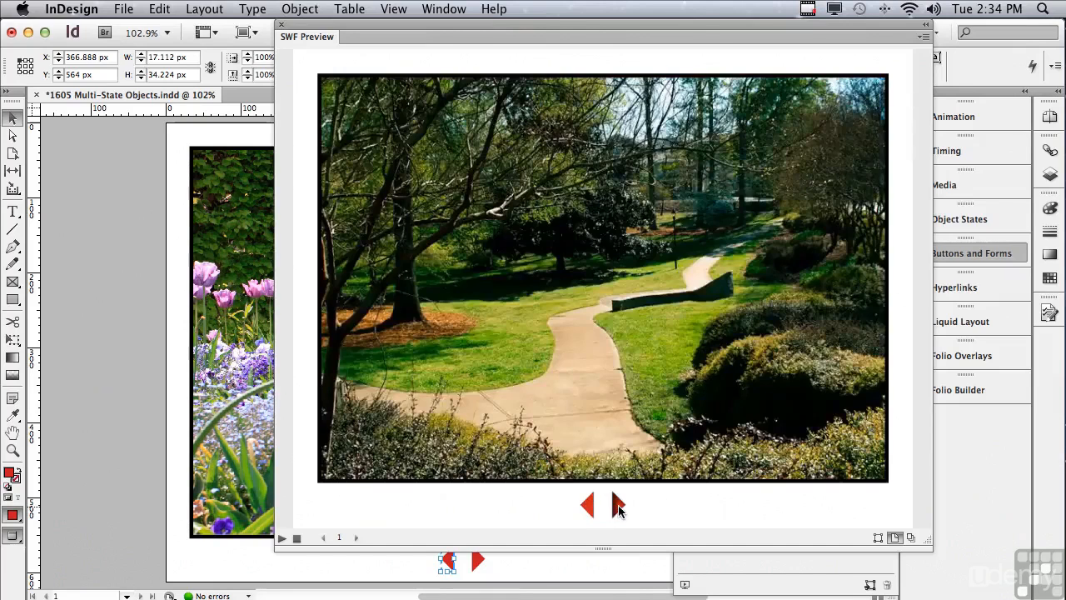
{"action": "left_click", "coordinate": [617, 506]}
{"action": "left_click", "coordinate": [617, 506]}
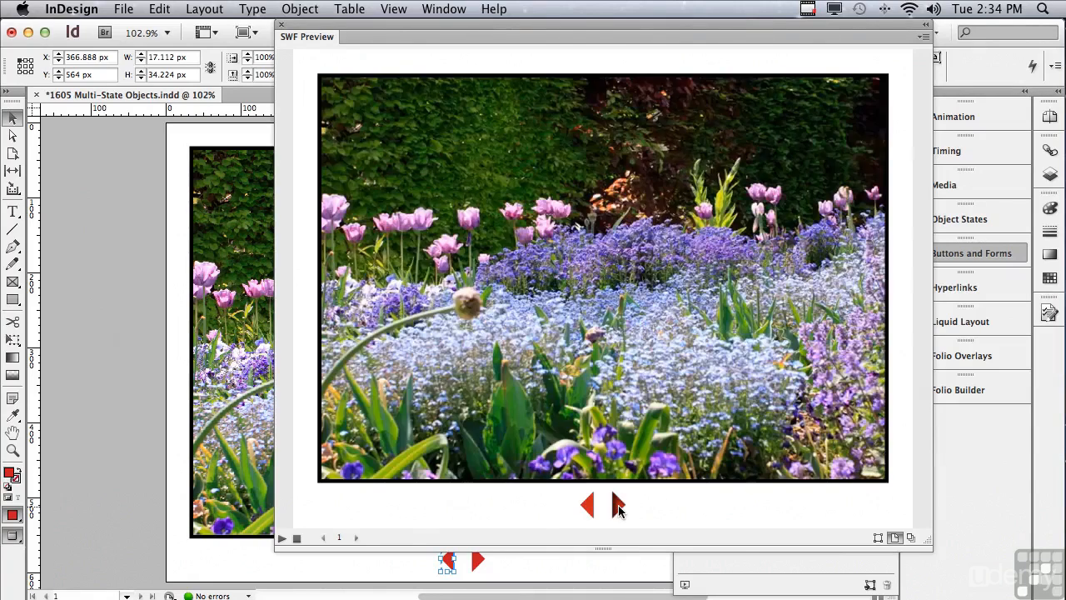
{"action": "left_click", "coordinate": [617, 506]}
{"action": "left_click", "coordinate": [617, 506]}
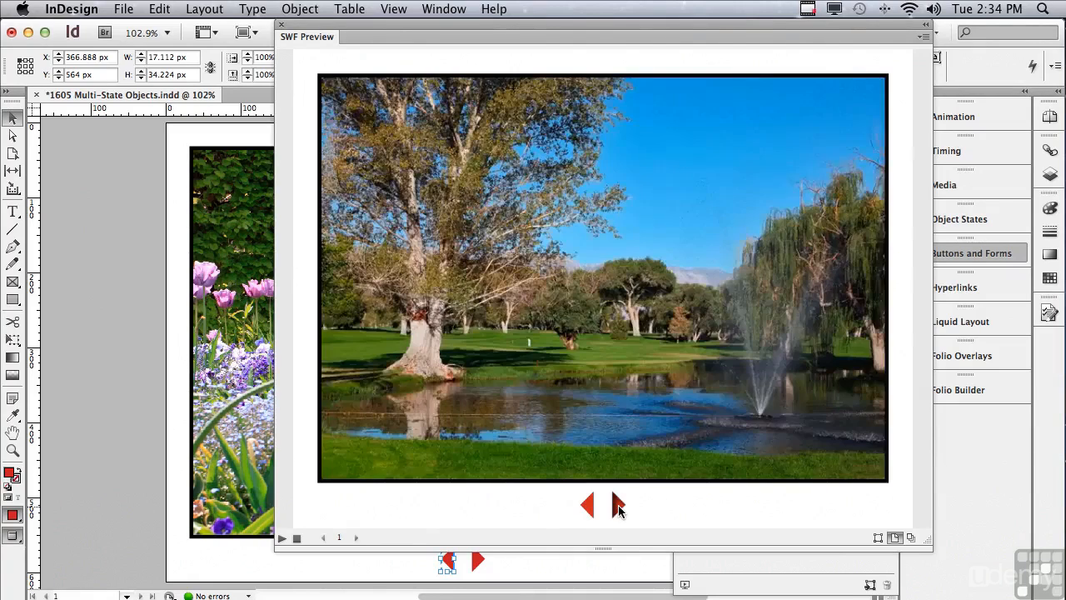
{"action": "left_click", "coordinate": [617, 506]}
{"action": "left_click", "coordinate": [617, 505]}
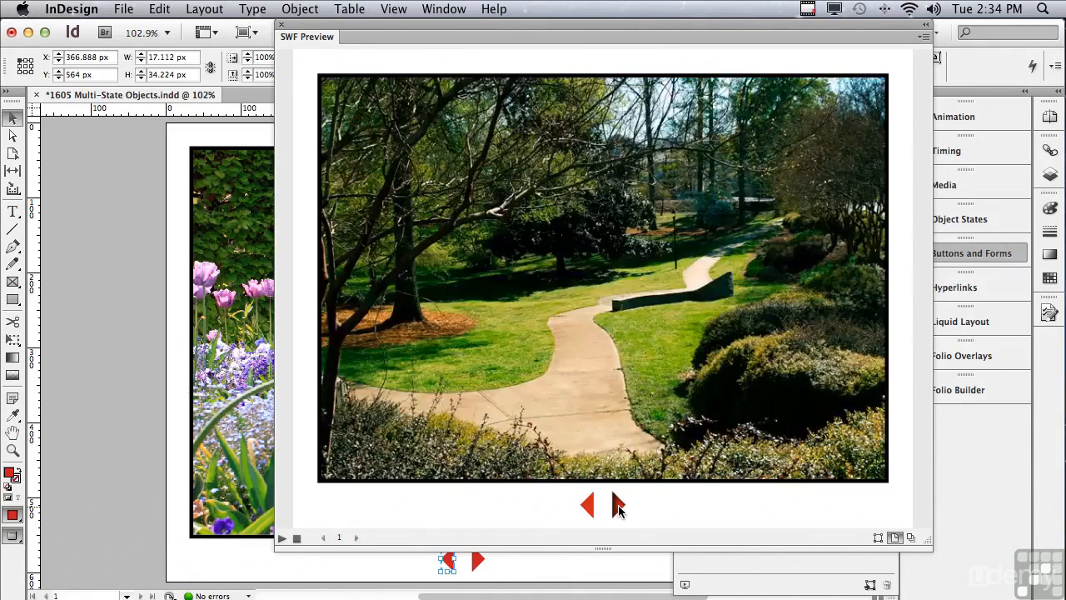
- Test the back arrow button in the SWF Preview by stepping backward through the slides
{"action": "left_click", "coordinate": [587, 506]}
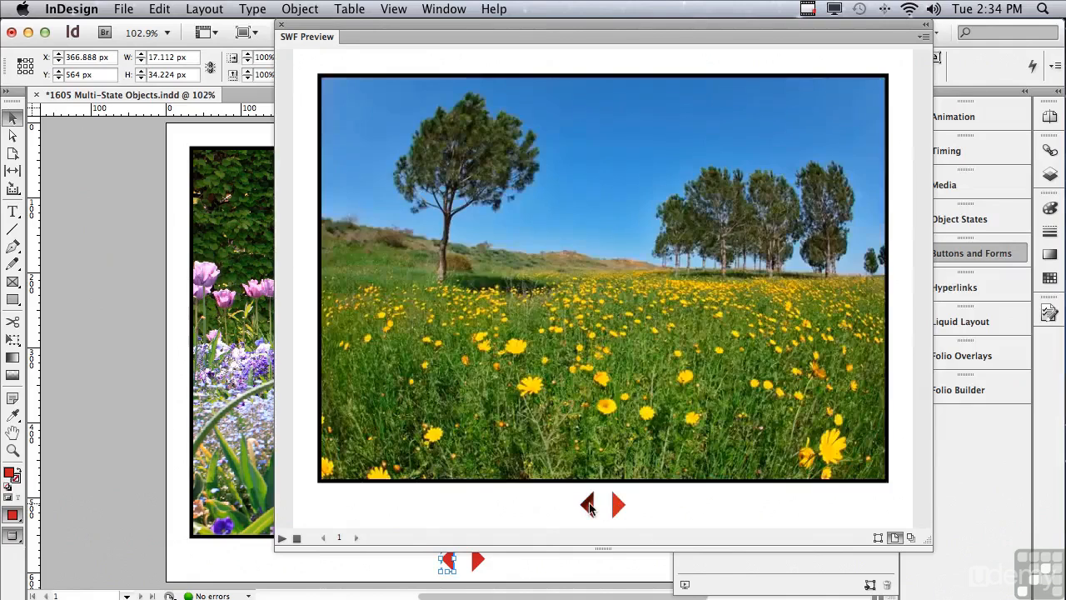
{"action": "left_click", "coordinate": [587, 506]}
{"action": "left_click", "coordinate": [587, 505]}
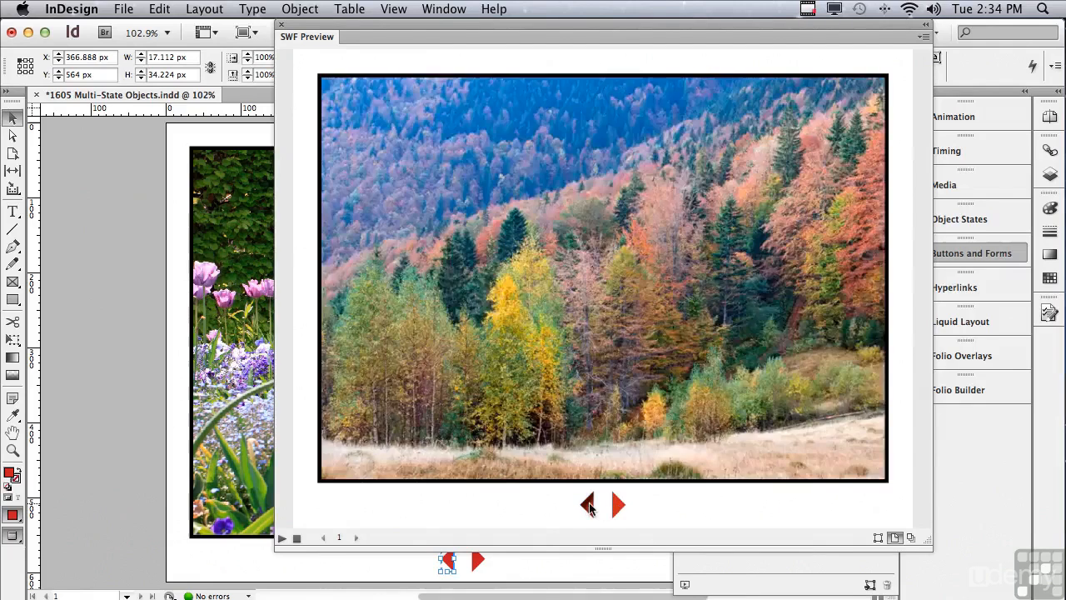
{"action": "left_click", "coordinate": [587, 505]}
{"action": "left_click", "coordinate": [587, 506]}
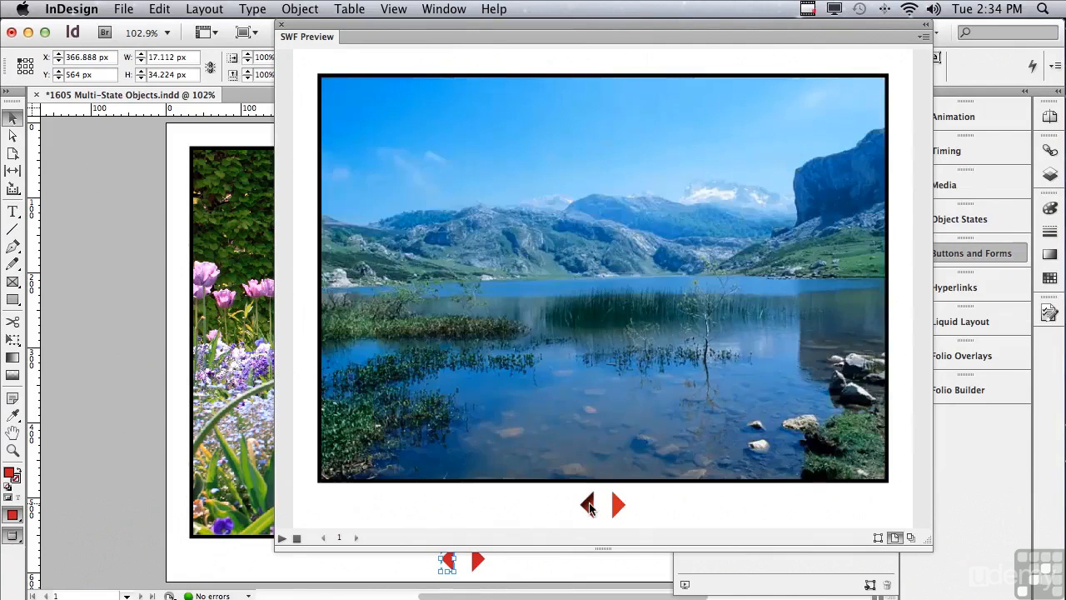
{"action": "left_click", "coordinate": [587, 505]}
{"action": "left_click", "coordinate": [587, 506]}
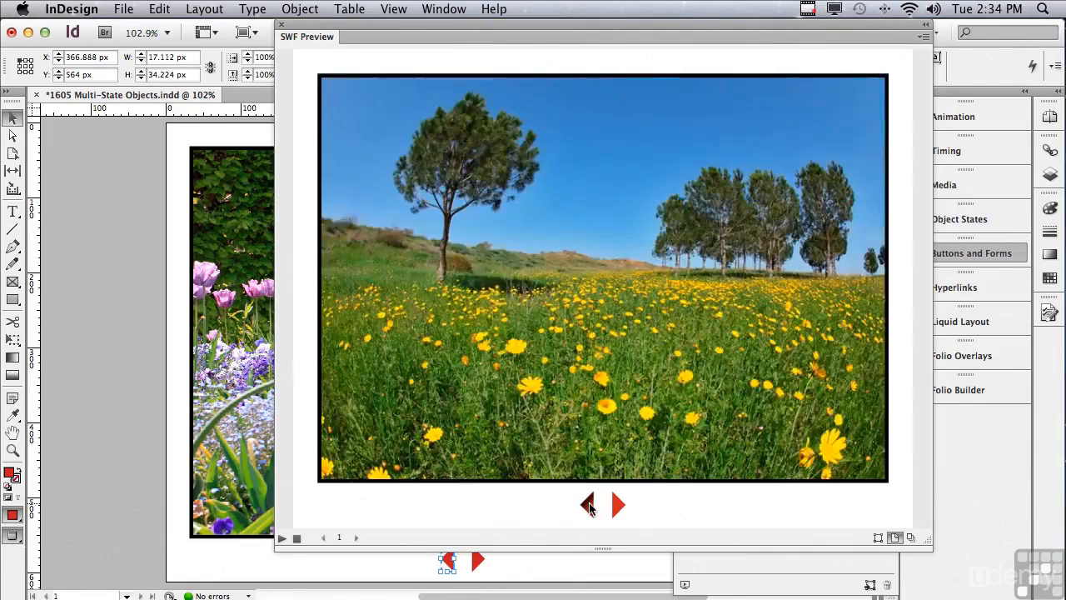
{"action": "left_click", "coordinate": [587, 506]}
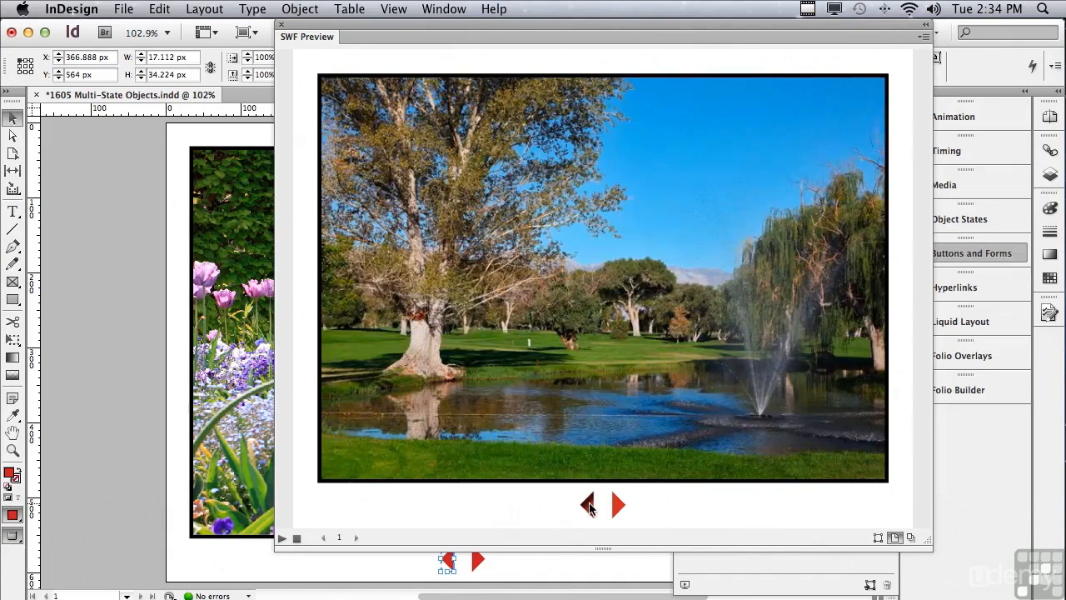